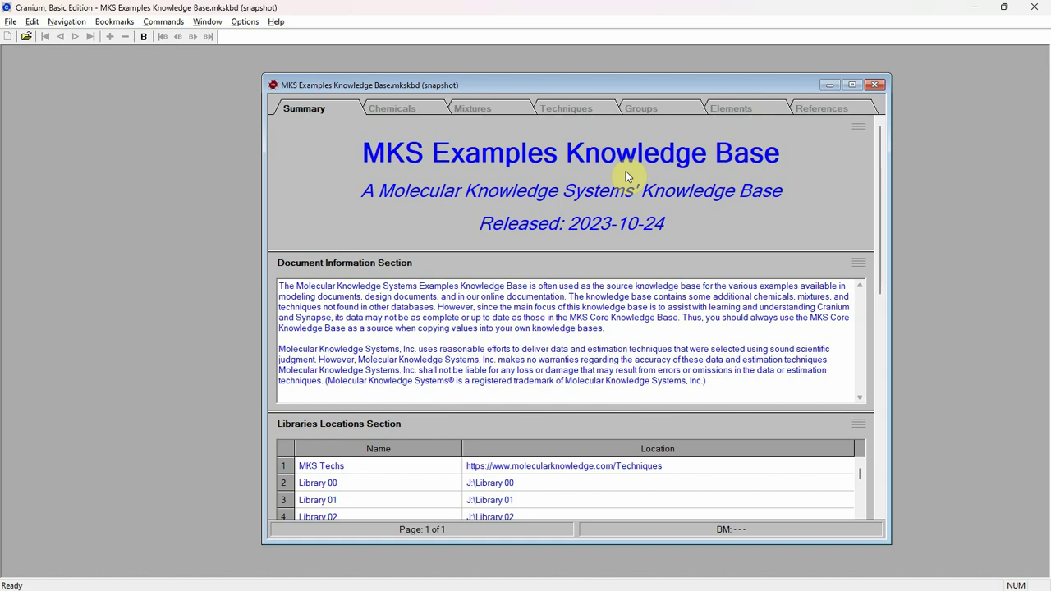
Create an empty chemical page (page 2 of 1,083) in the Chemicals section.
left_click(386, 111)
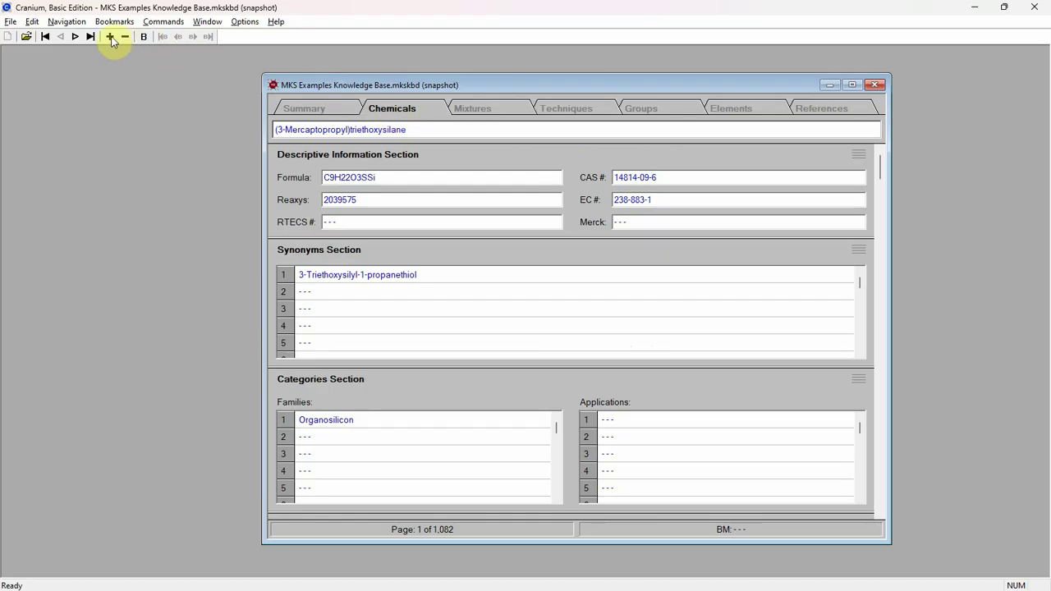
left_click(33, 22)
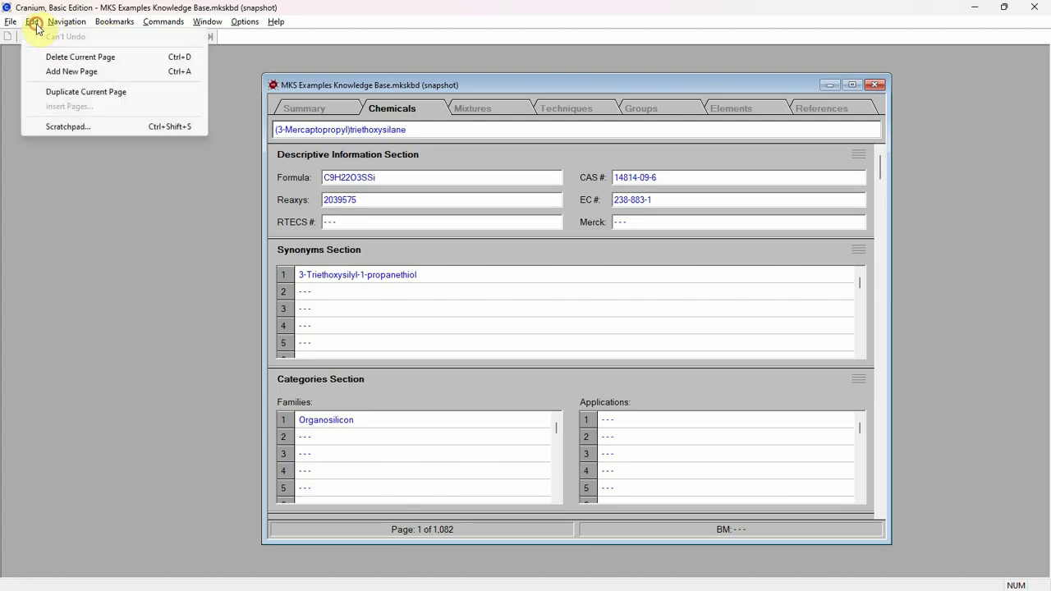
left_click(41, 72)
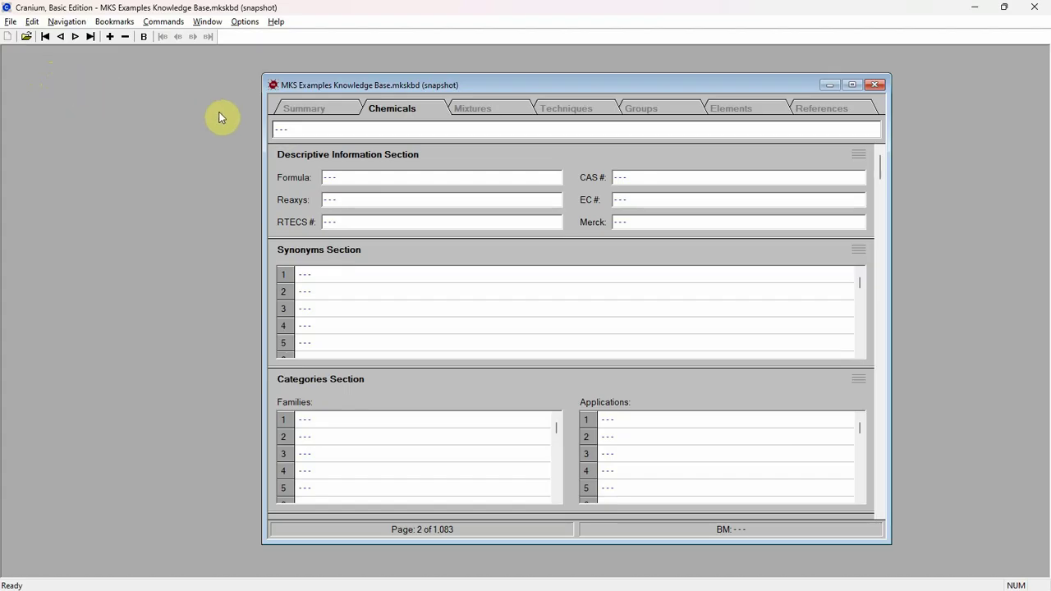
Save the identifier 2MeOx with reference MKS and a date-stamped comment.
double_click(325, 131)
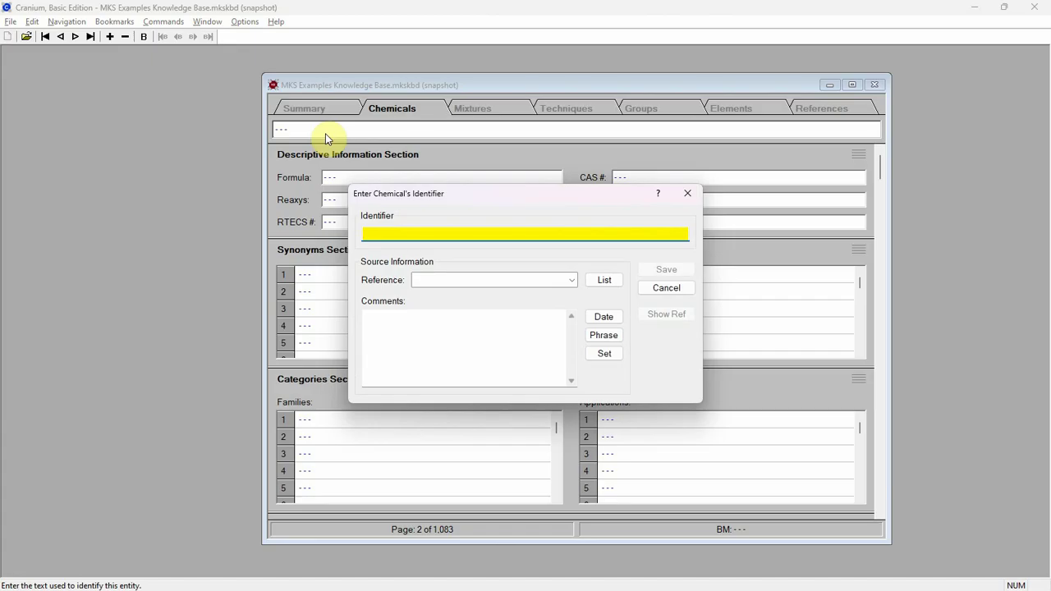
type("2MeOx")
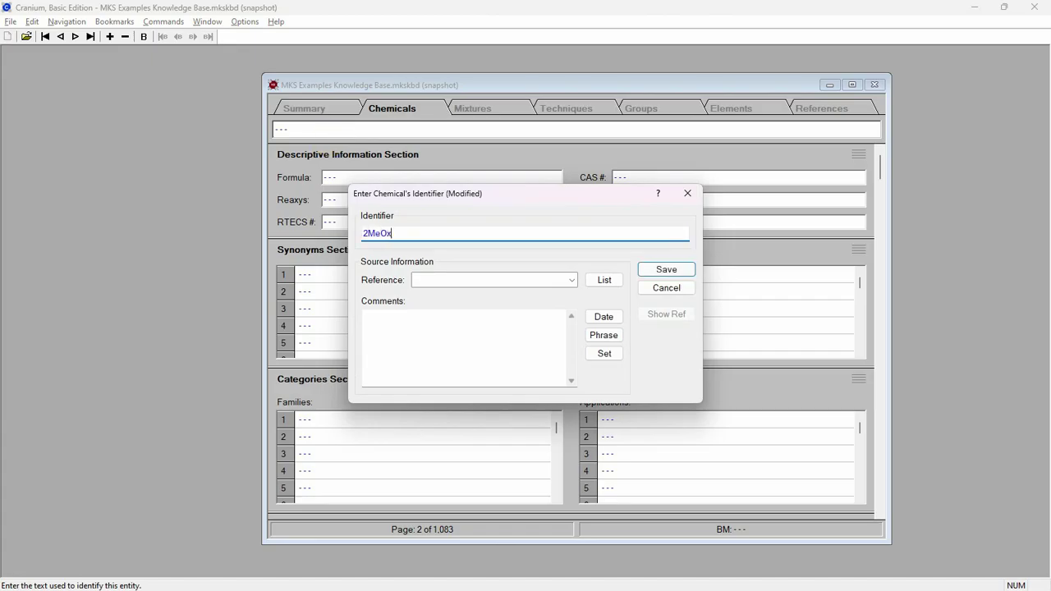
left_click(417, 280)
type("MKS")
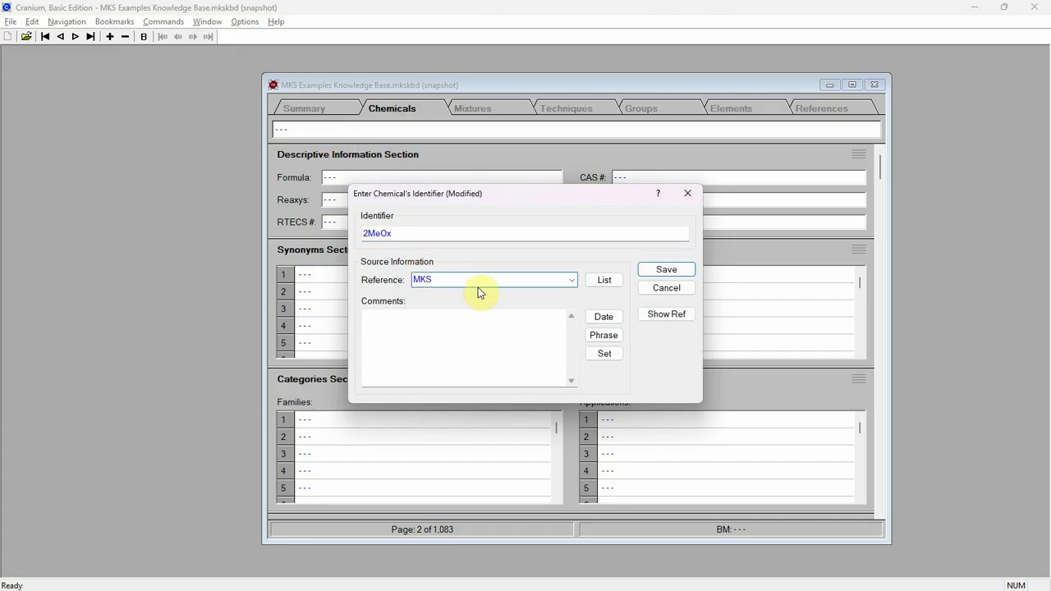
left_click(606, 318)
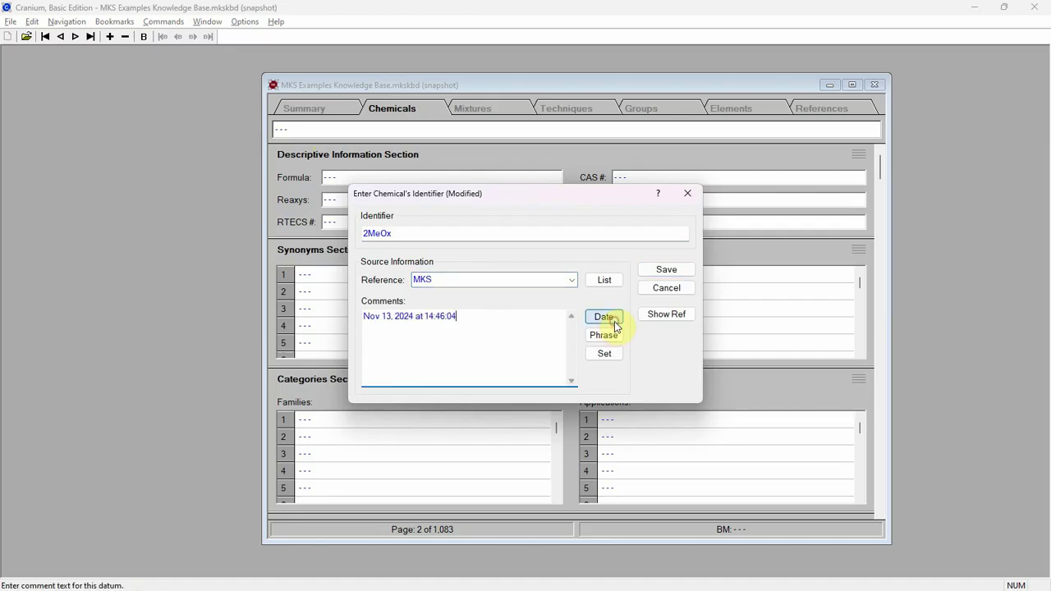
left_click(656, 271)
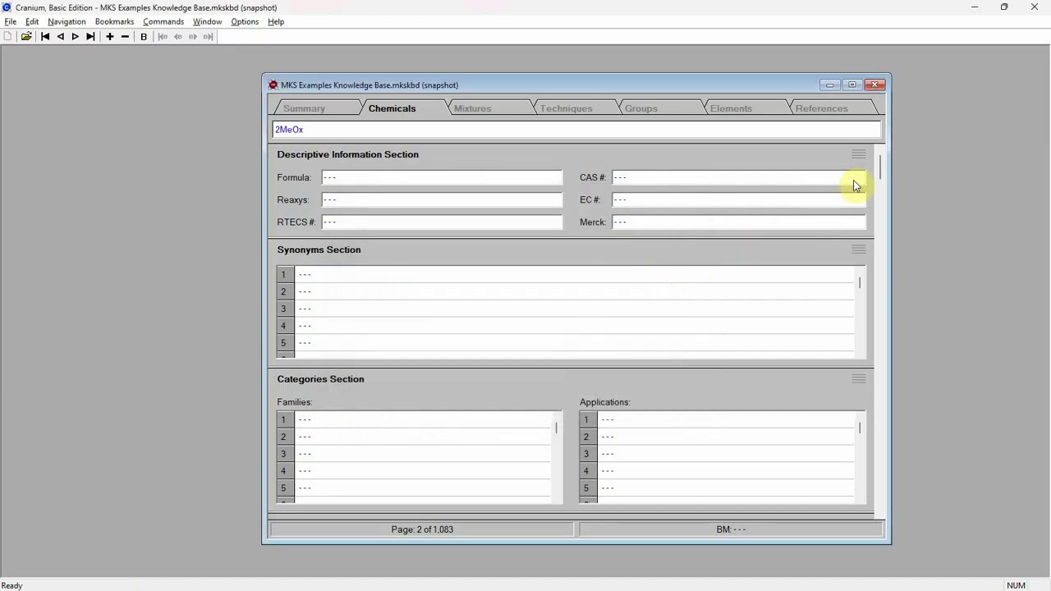
left_click_drag(879, 169, 879, 188)
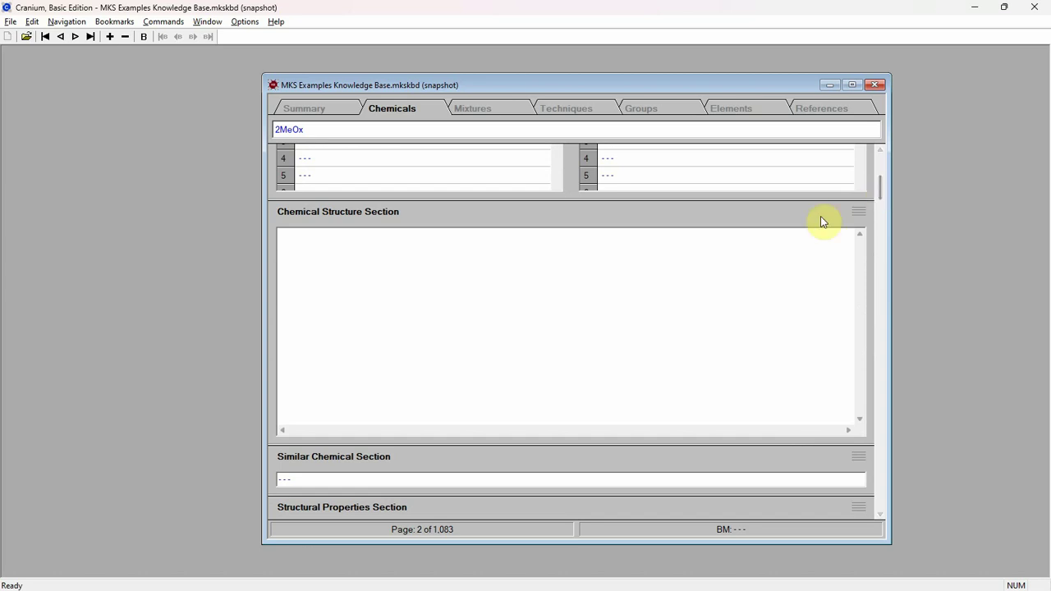
Place a standard five-membered ring at the centre of the 2MeOx structure canvas.
double_click(623, 340)
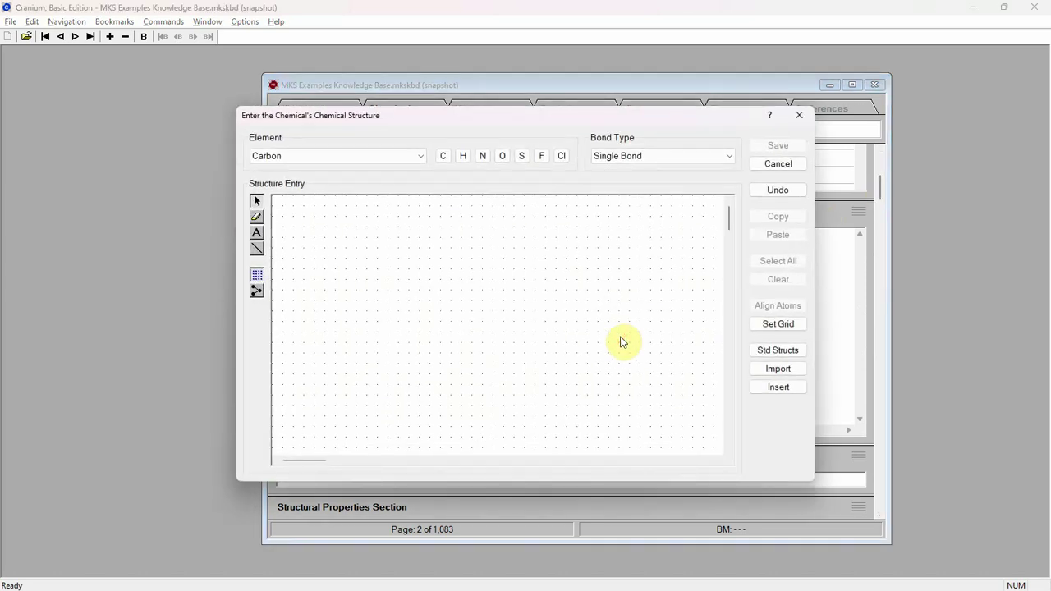
left_click(777, 351)
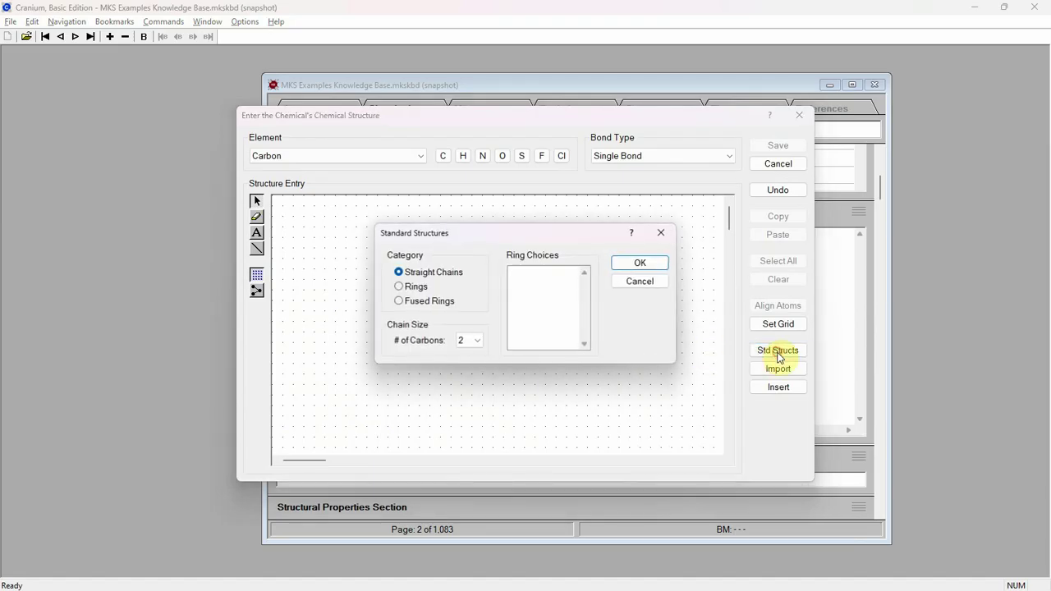
left_click(403, 287)
left_click(543, 319)
left_click(641, 264)
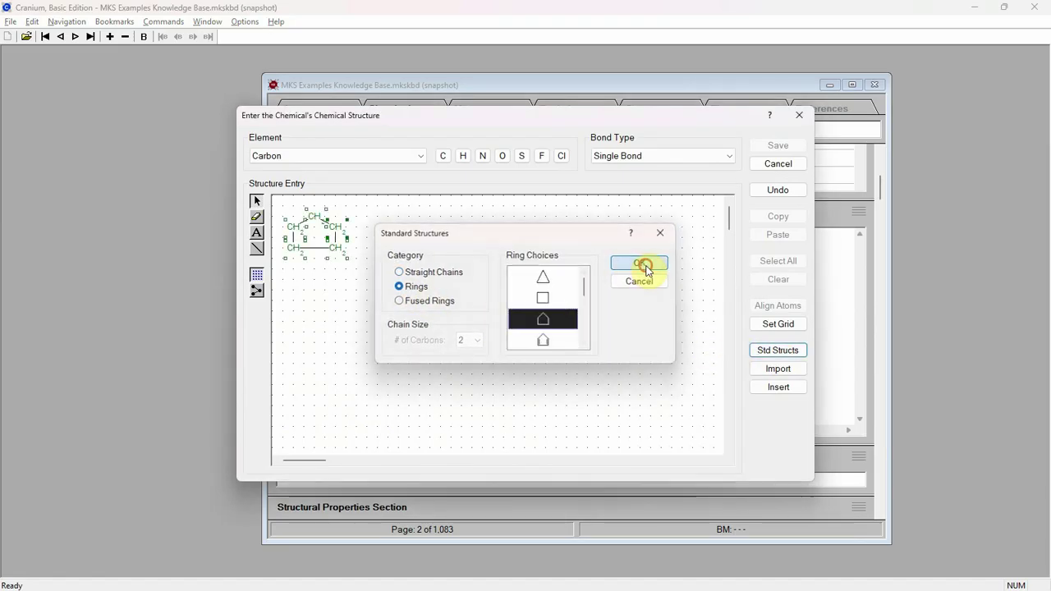
left_click_drag(335, 230, 535, 299)
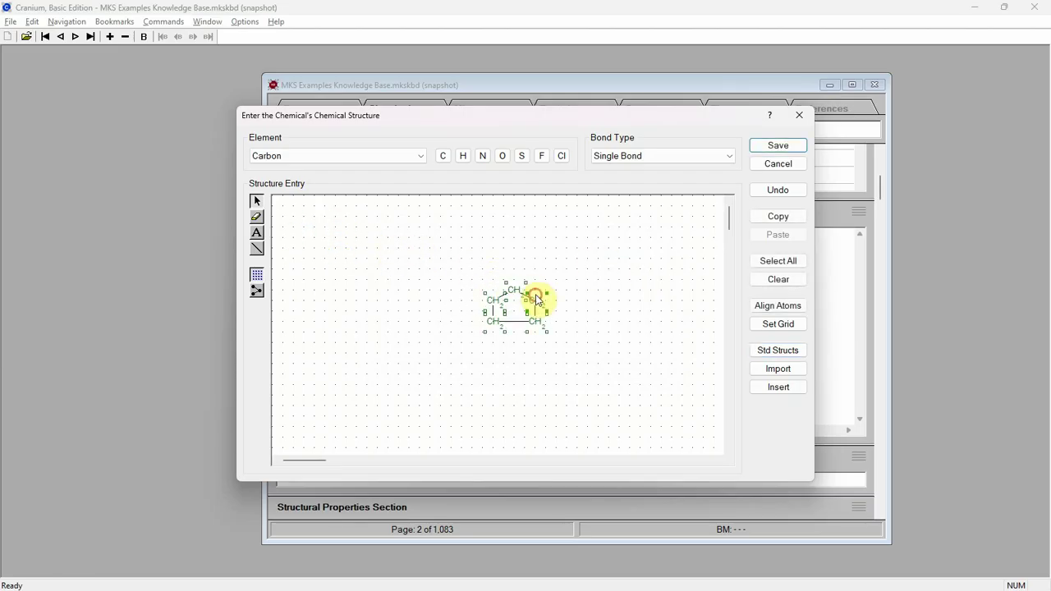
left_click(555, 283)
Make the ring's top atom oxygen, bond a methyl carbon beside it, and save the structure.
left_click(514, 289)
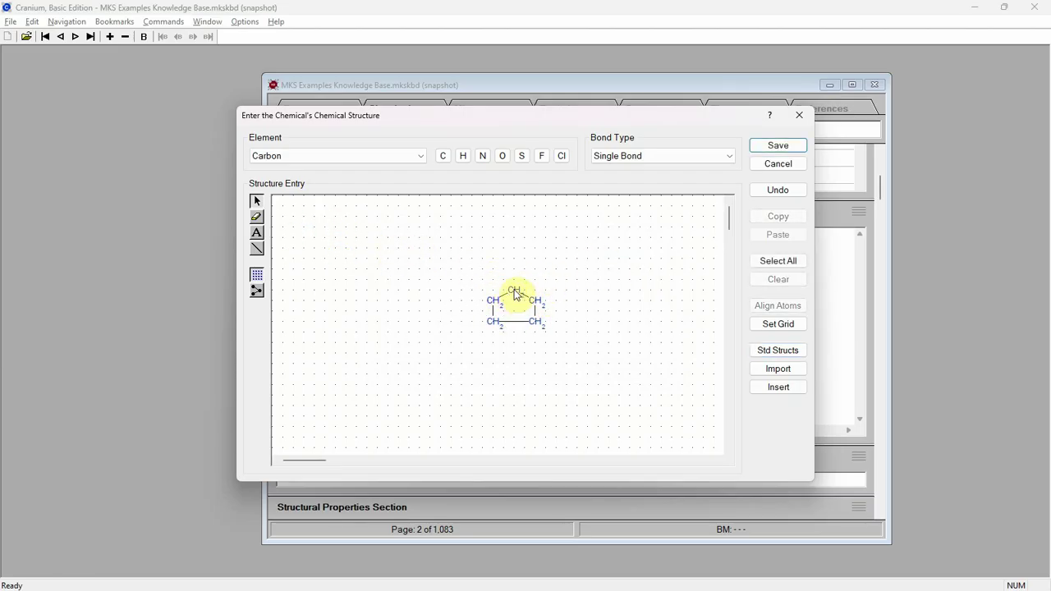
double_click(514, 289)
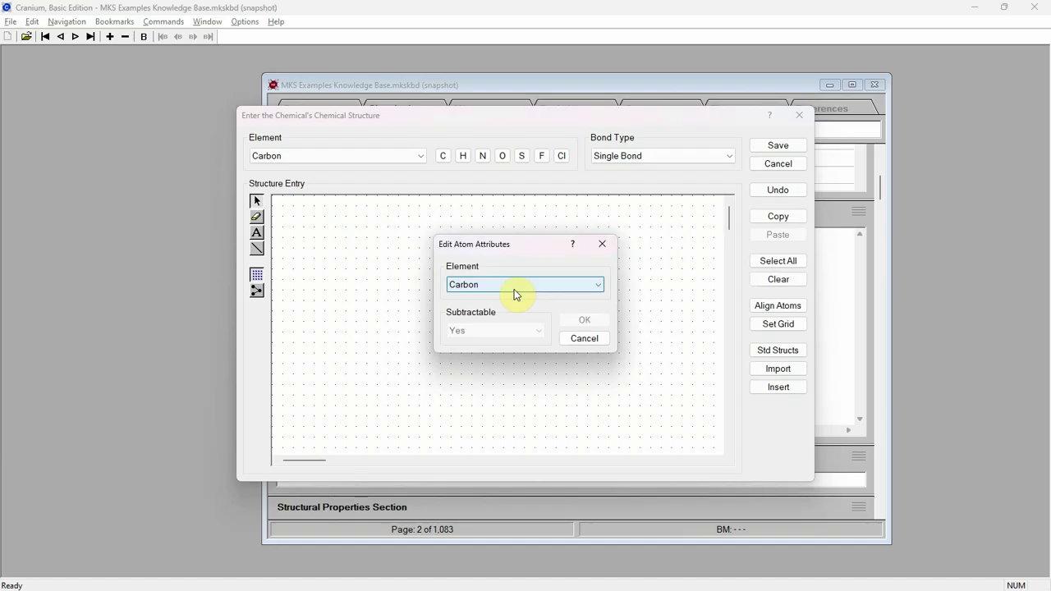
key("o")
key("Return")
left_click(443, 156)
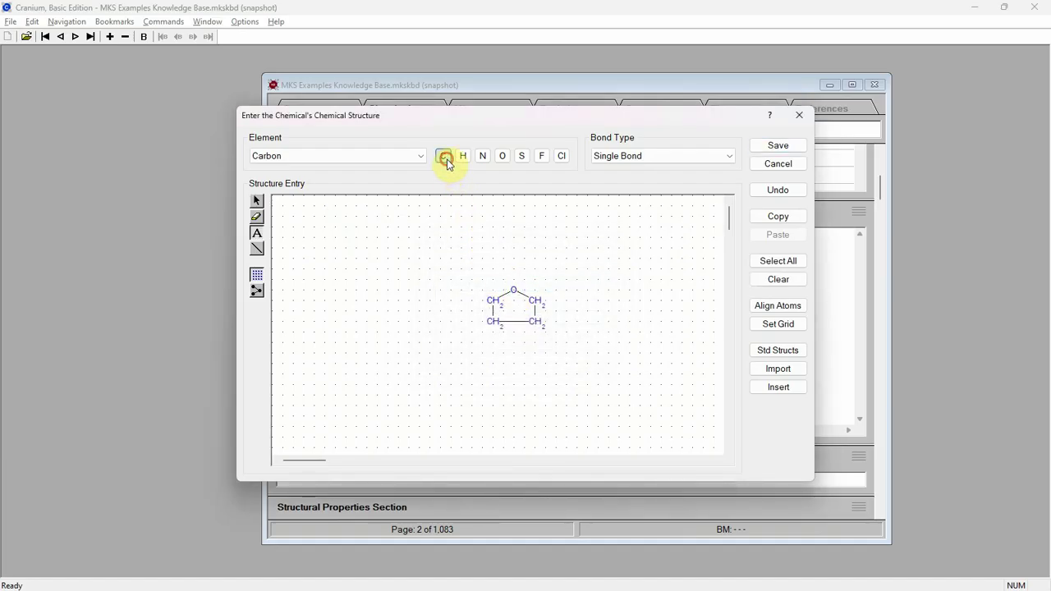
left_click(556, 292)
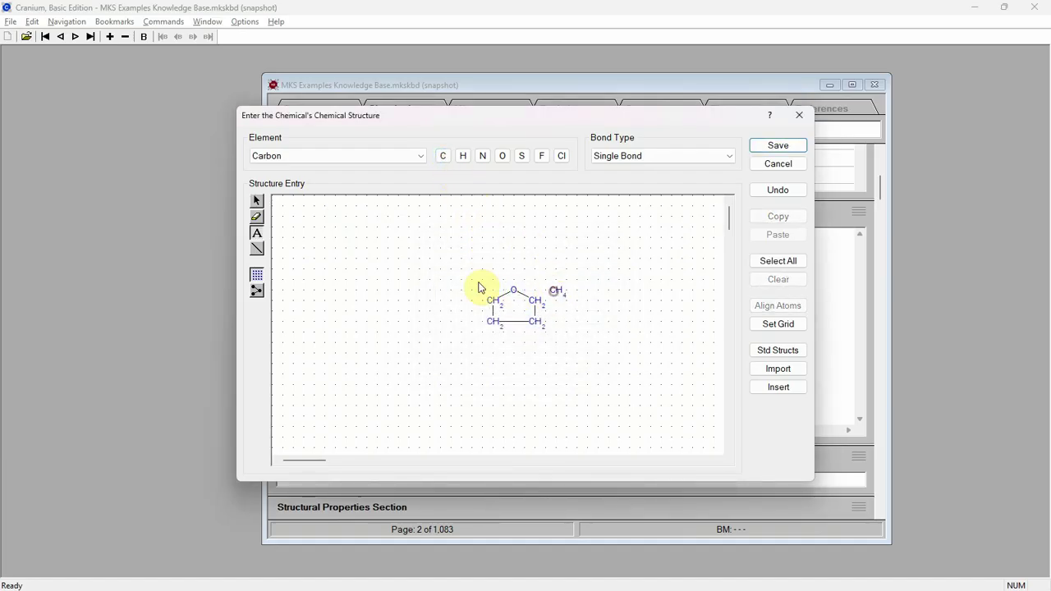
left_click(257, 249)
left_click_drag(539, 307, 558, 293)
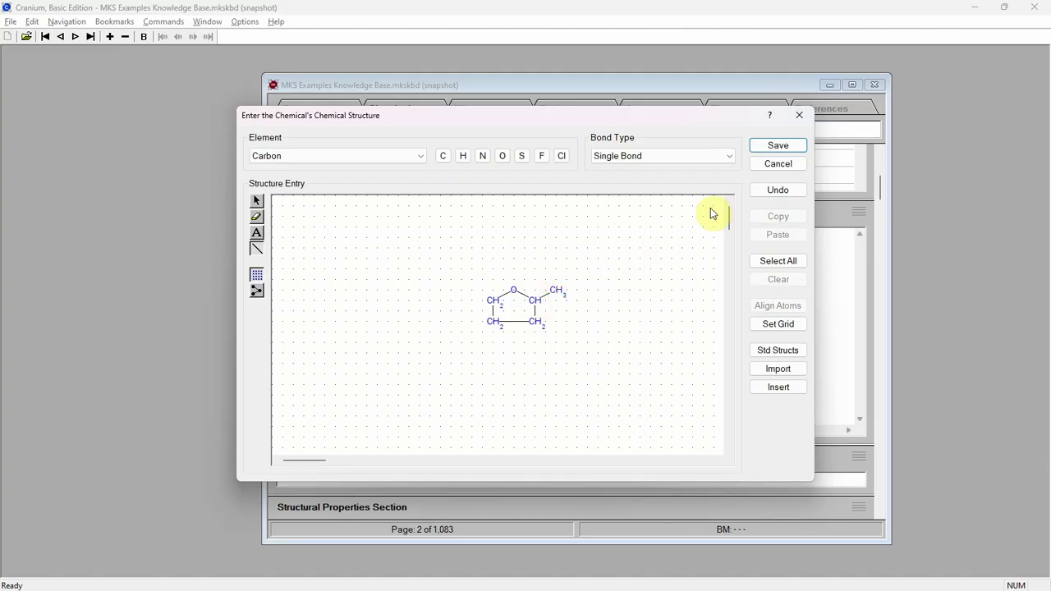
left_click(776, 148)
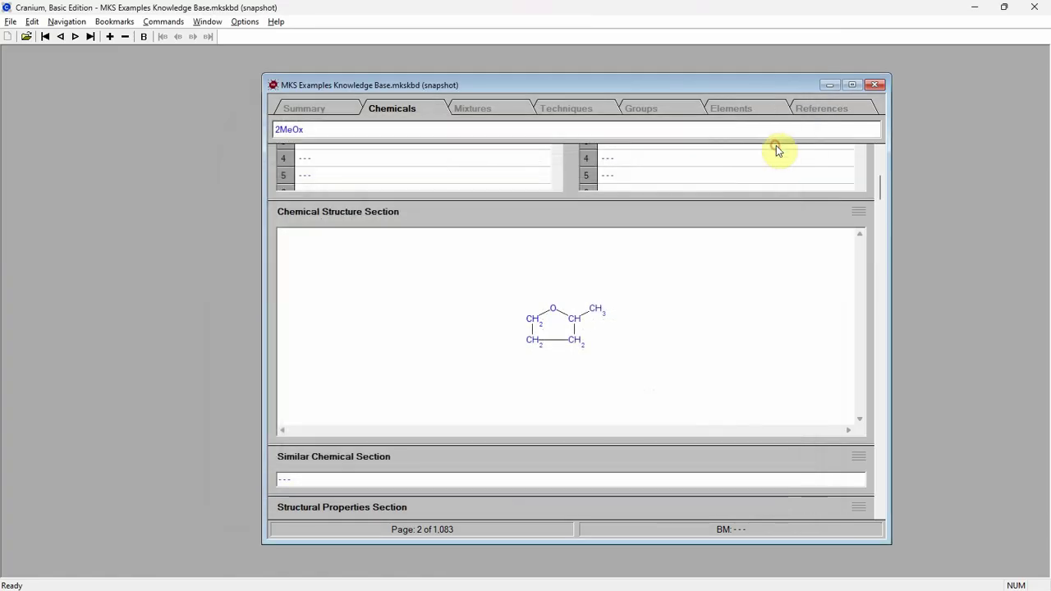
left_click(882, 319)
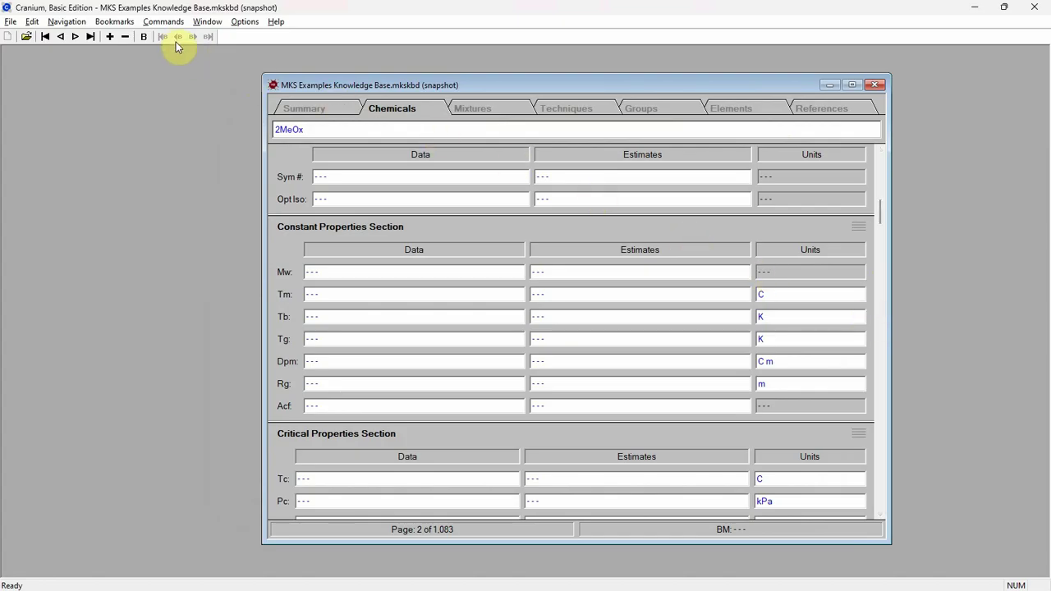
Compute and save 2MeOx's estimated properties (Mw 86.132150), then add another blank chemical page.
left_click(166, 22)
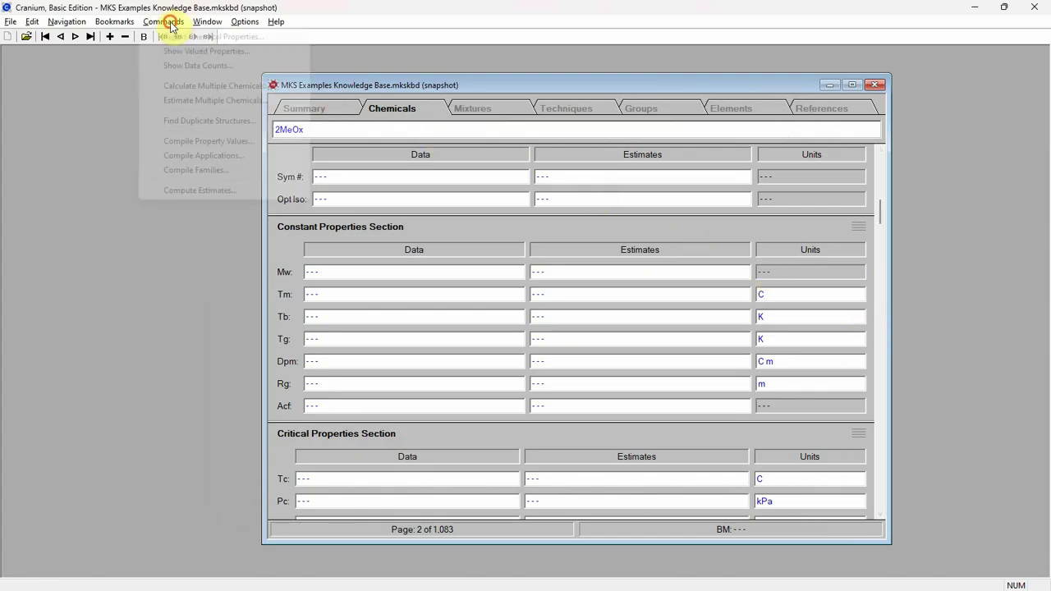
left_click(199, 190)
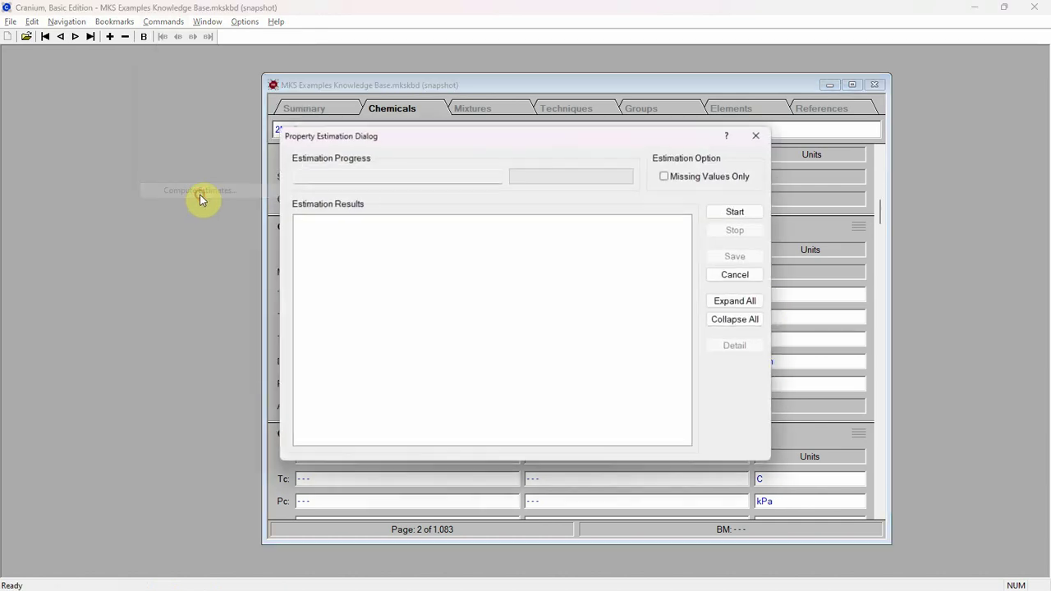
left_click(747, 213)
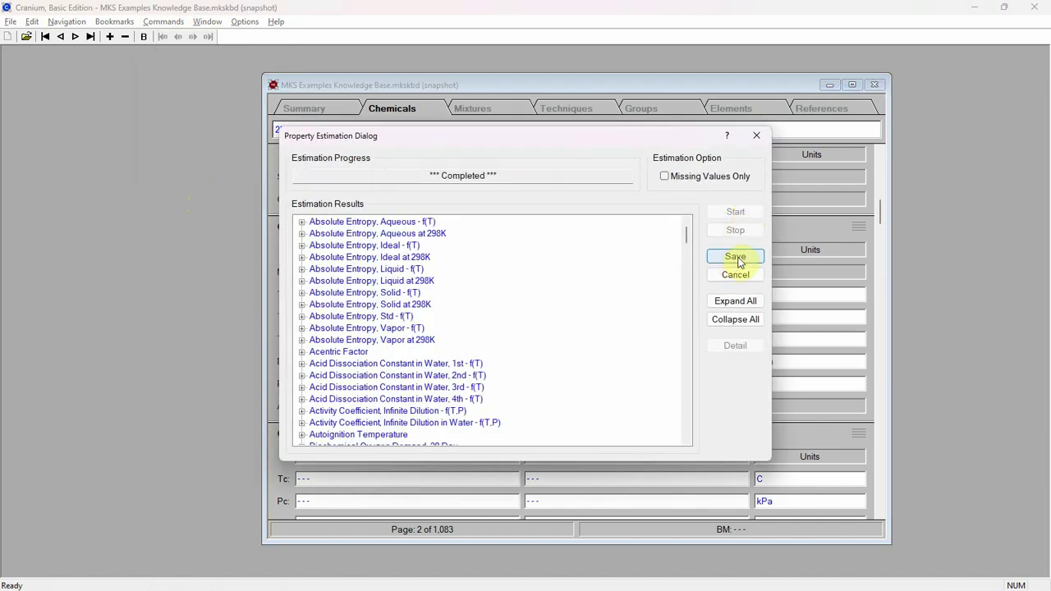
left_click(736, 259)
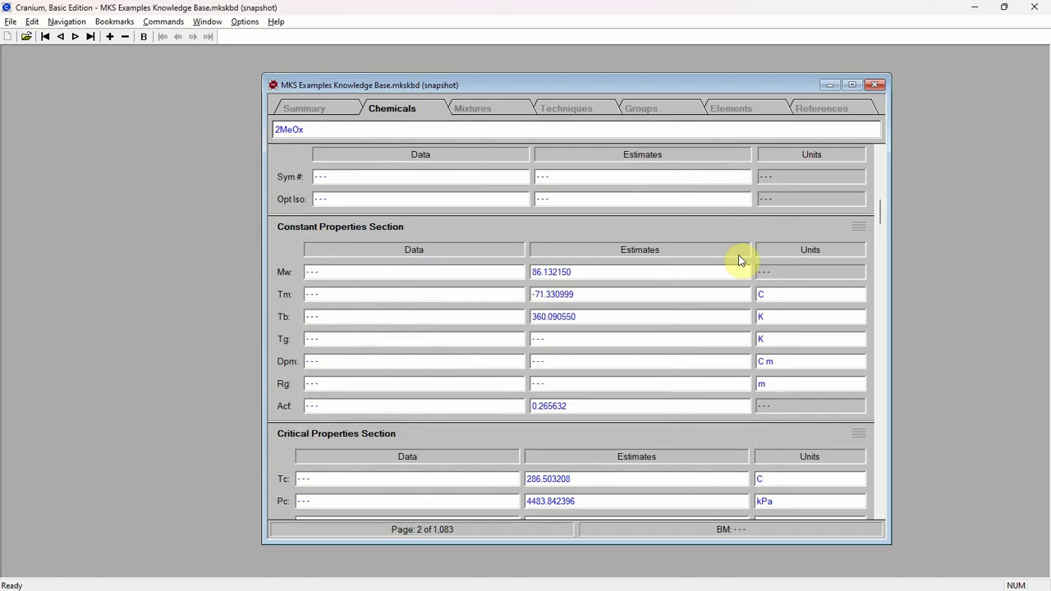
left_click(110, 37)
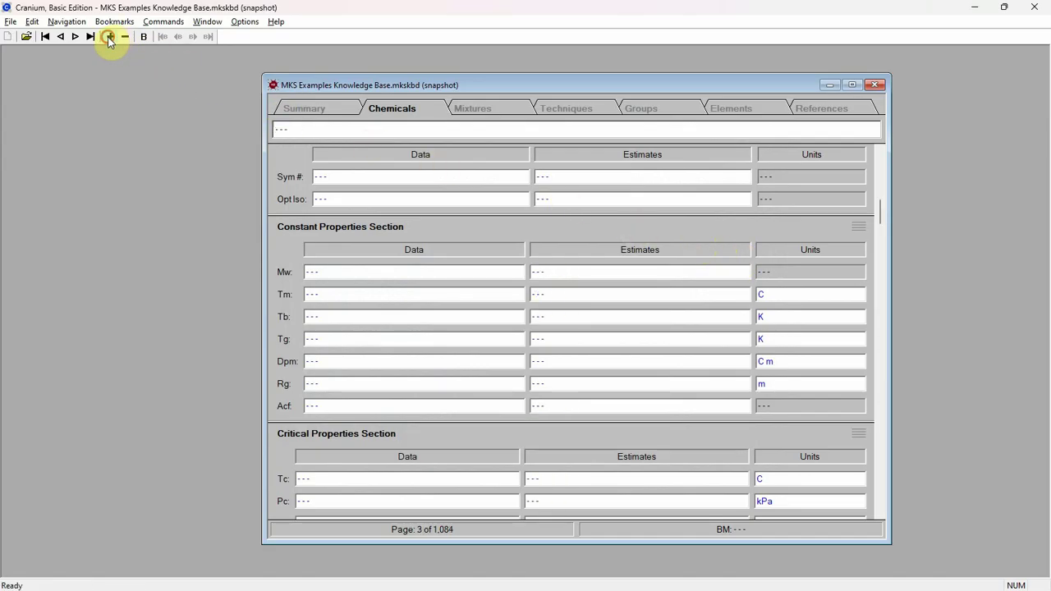
Save page 3's identifier as gVL with reference MKS and a date-stamped comment.
double_click(314, 130)
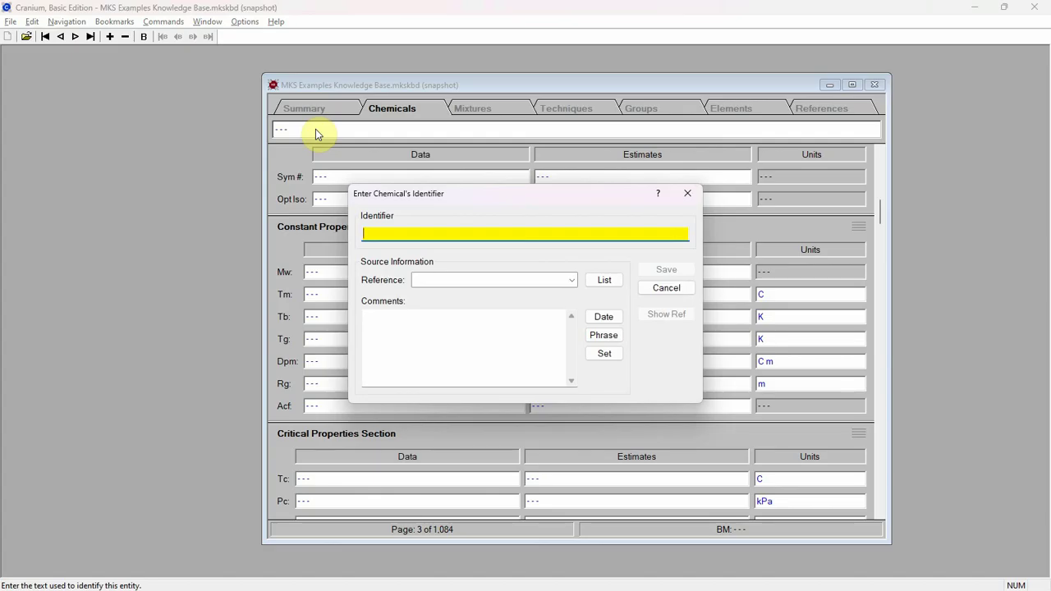
type("gVL")
left_click(444, 275)
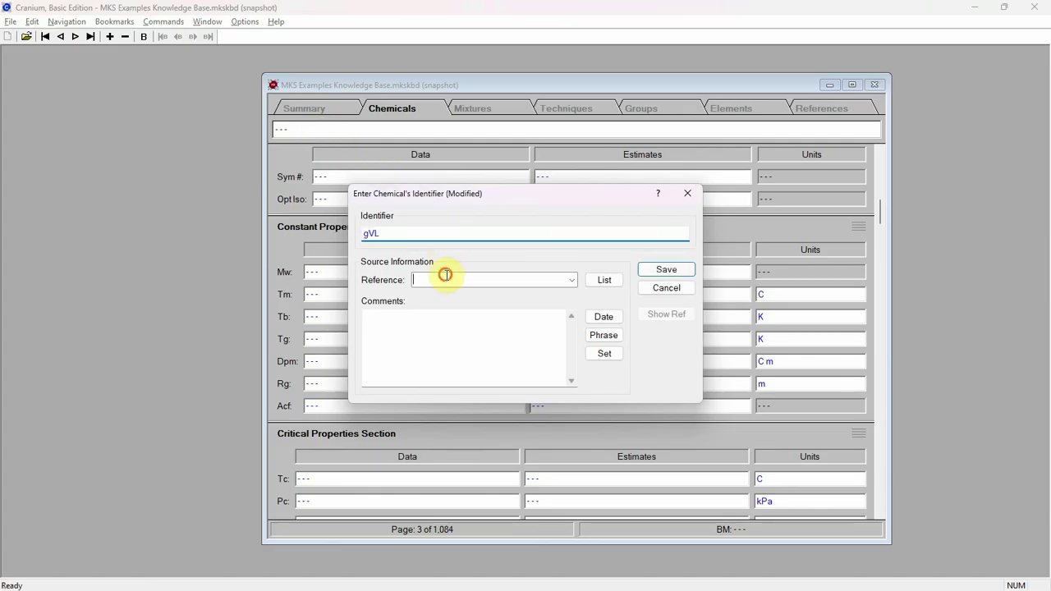
type("MKS")
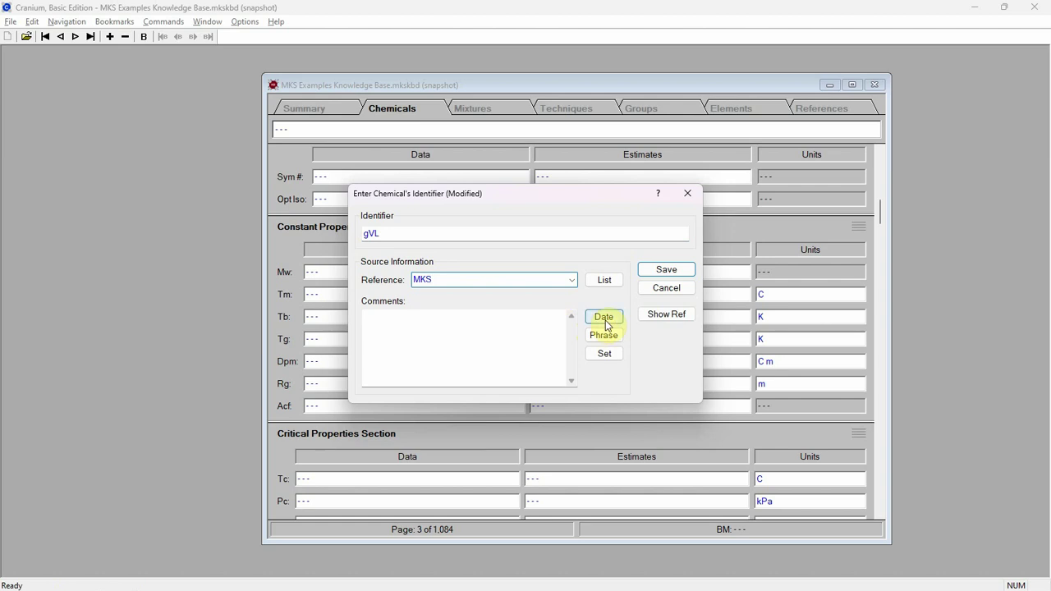
left_click(604, 317)
left_click(665, 270)
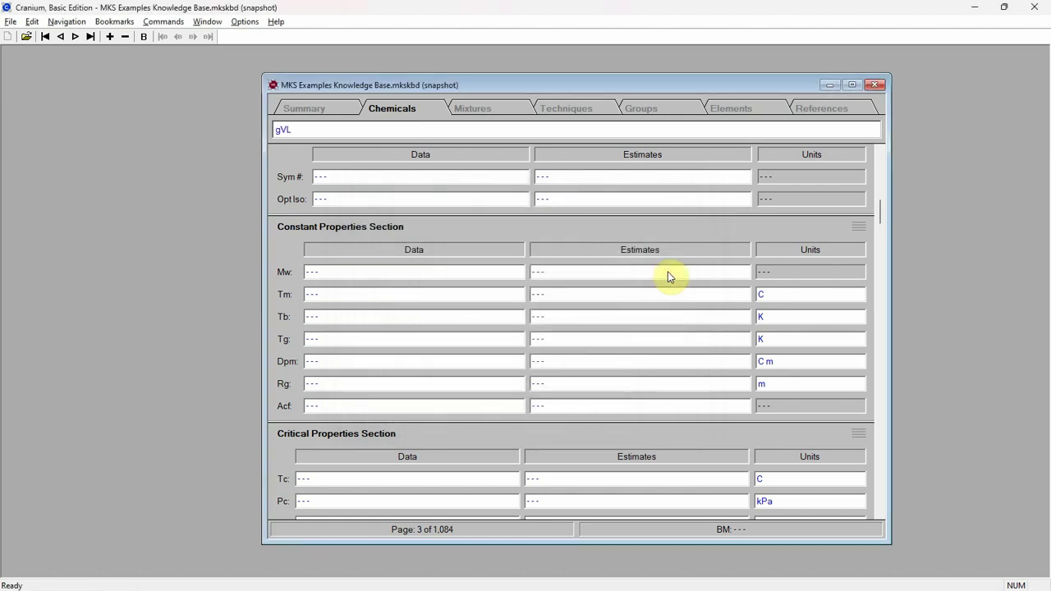
left_click_drag(886, 213, 884, 192)
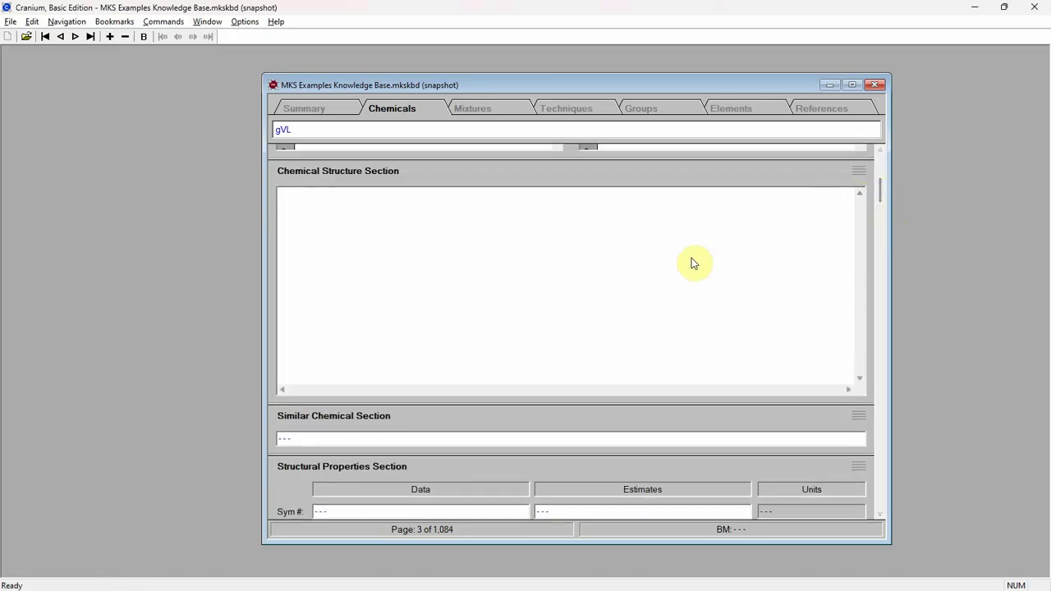
Place a standard five-membered ring at the centre of the gVL structure canvas.
double_click(624, 292)
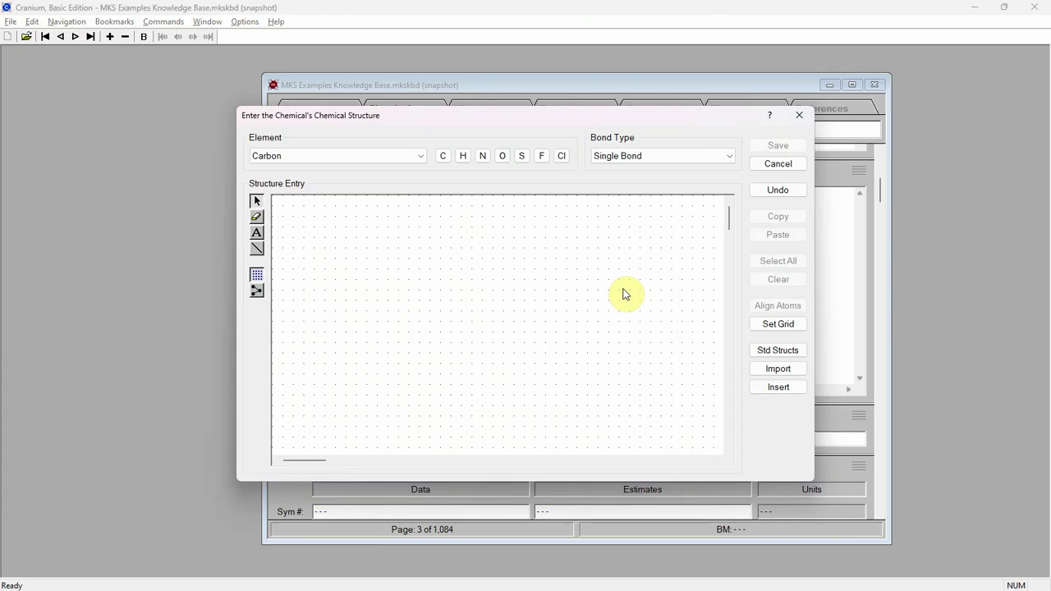
left_click(761, 351)
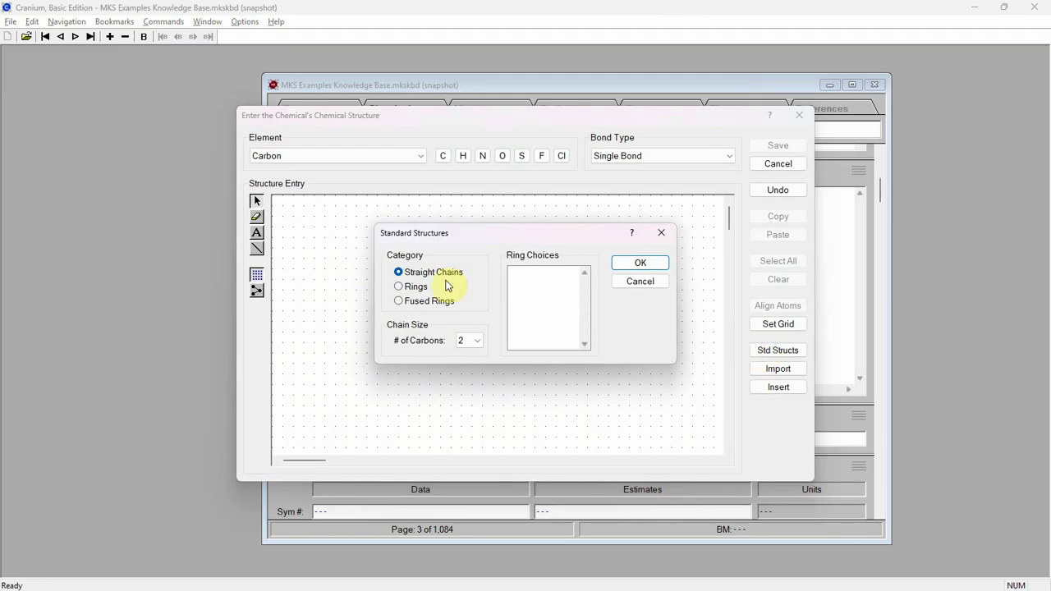
left_click(414, 287)
left_click(543, 319)
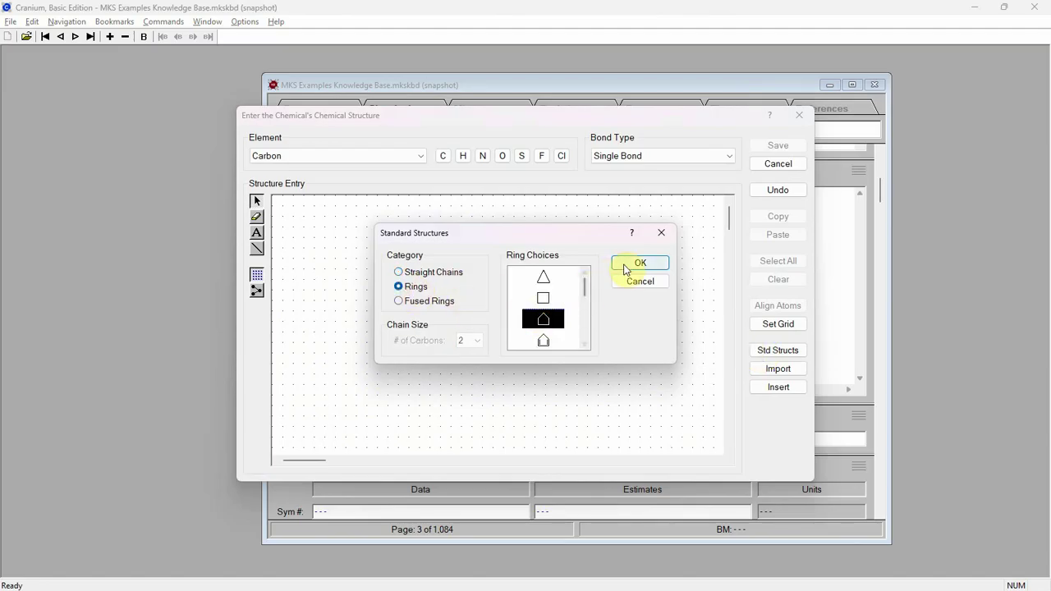
left_click(639, 262)
left_click_drag(304, 229, 521, 306)
left_click(526, 262)
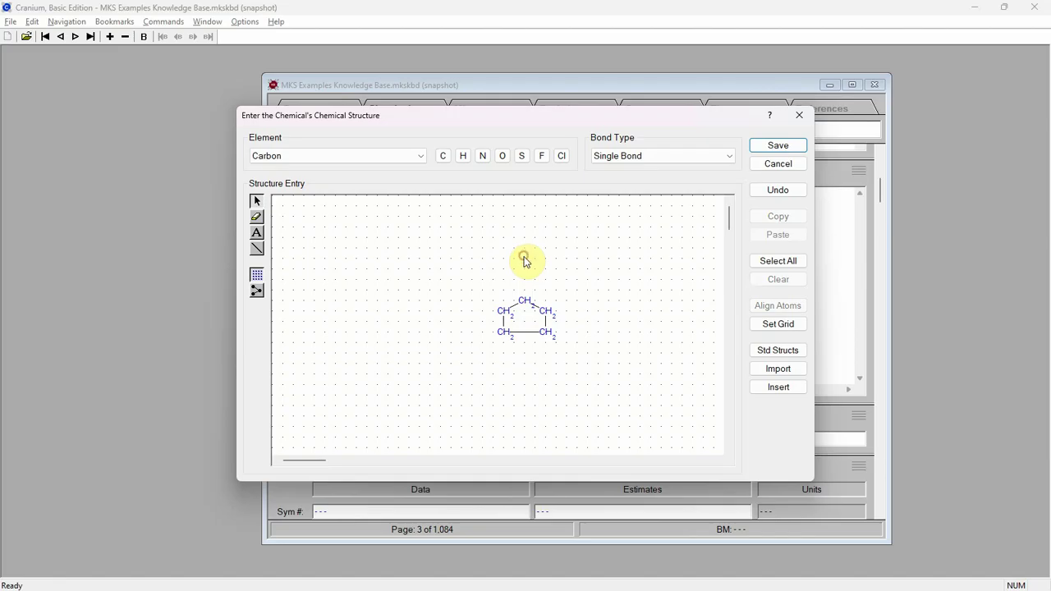
Change the ring's top atom to oxygen and bond a methyl carbon to the ring.
double_click(526, 304)
key("o")
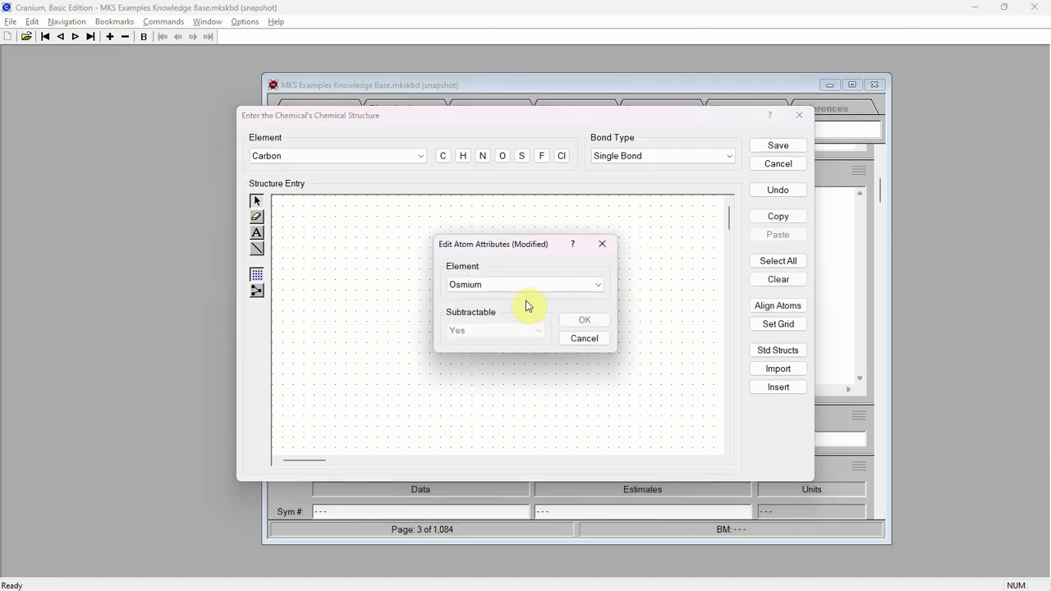
key("Return")
left_click(443, 156)
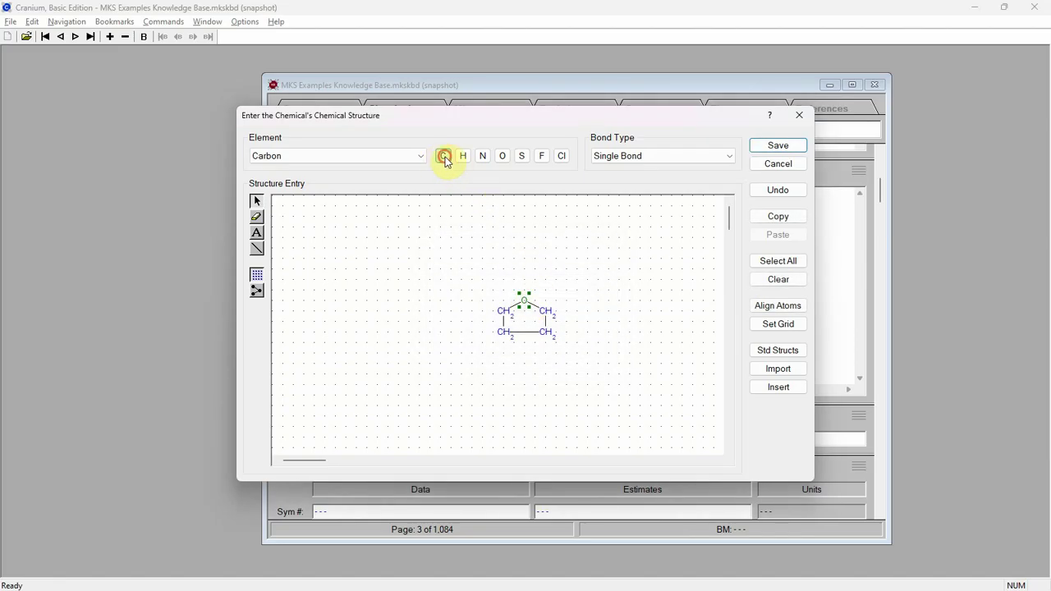
left_click(565, 303)
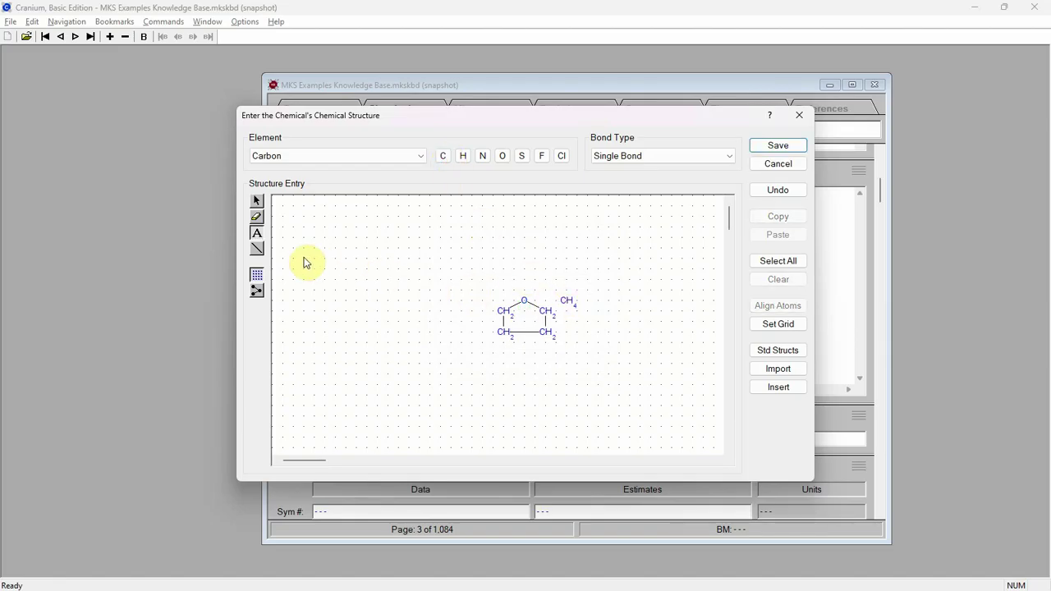
left_click(257, 248)
left_click_drag(538, 318, 565, 304)
Add an oxygen double-bonded to the ring carbon beside the ring oxygen, and save.
left_click(503, 156)
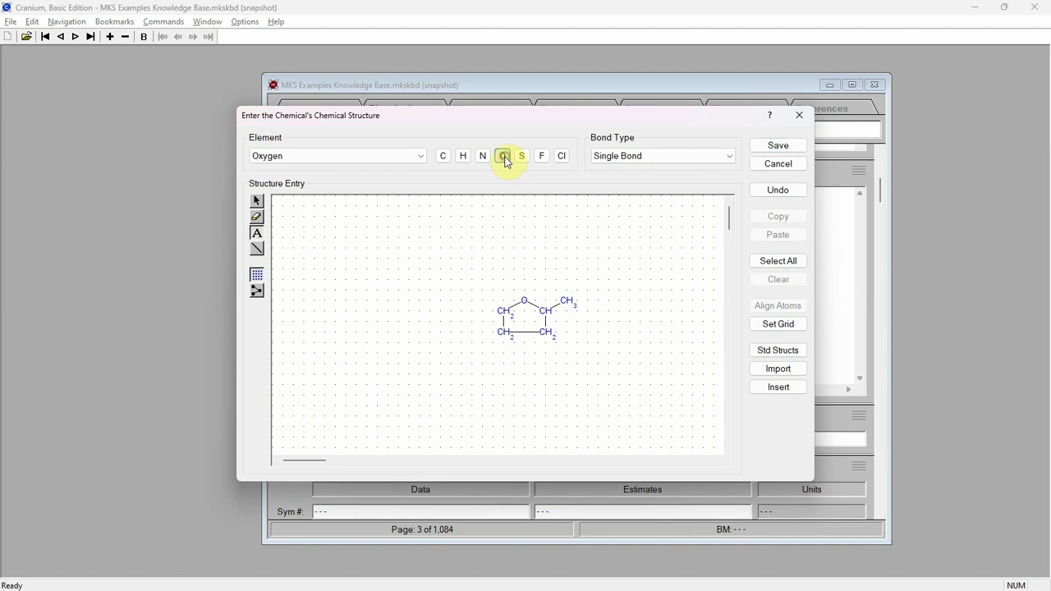
left_click(484, 302)
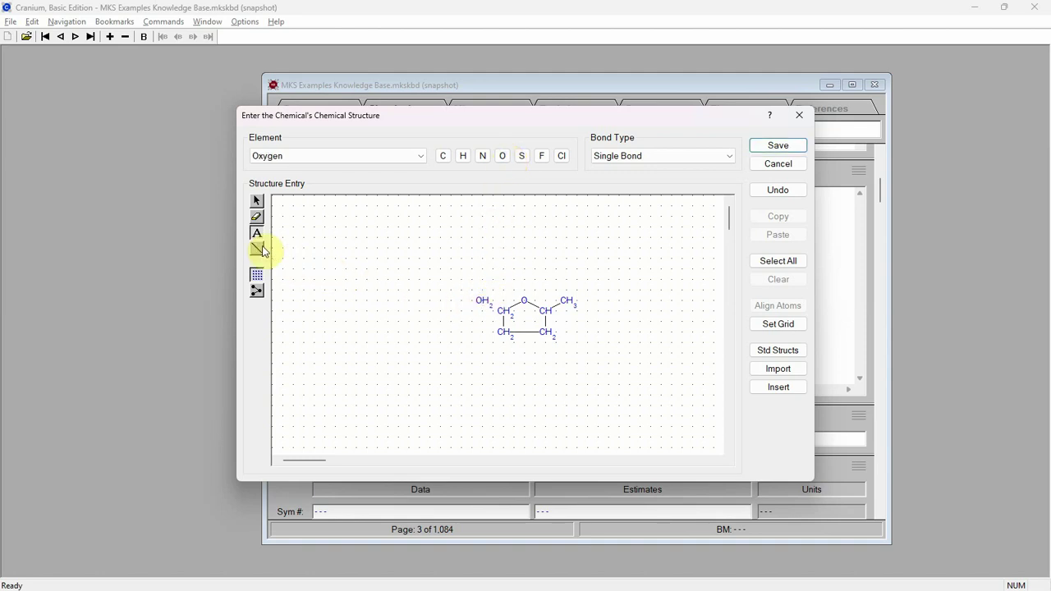
left_click(611, 156)
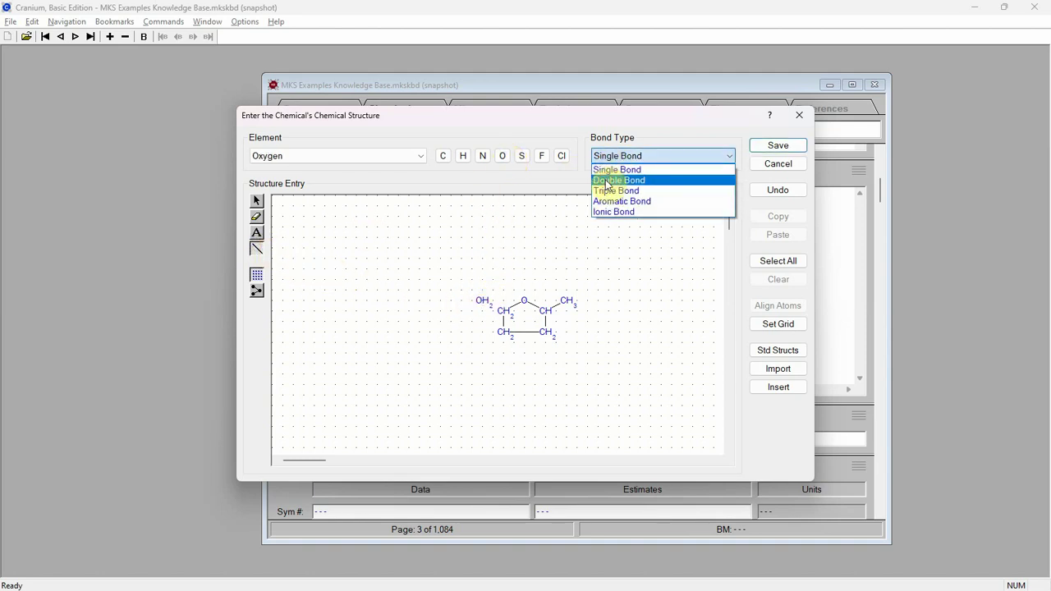
left_click(609, 180)
left_click(484, 304)
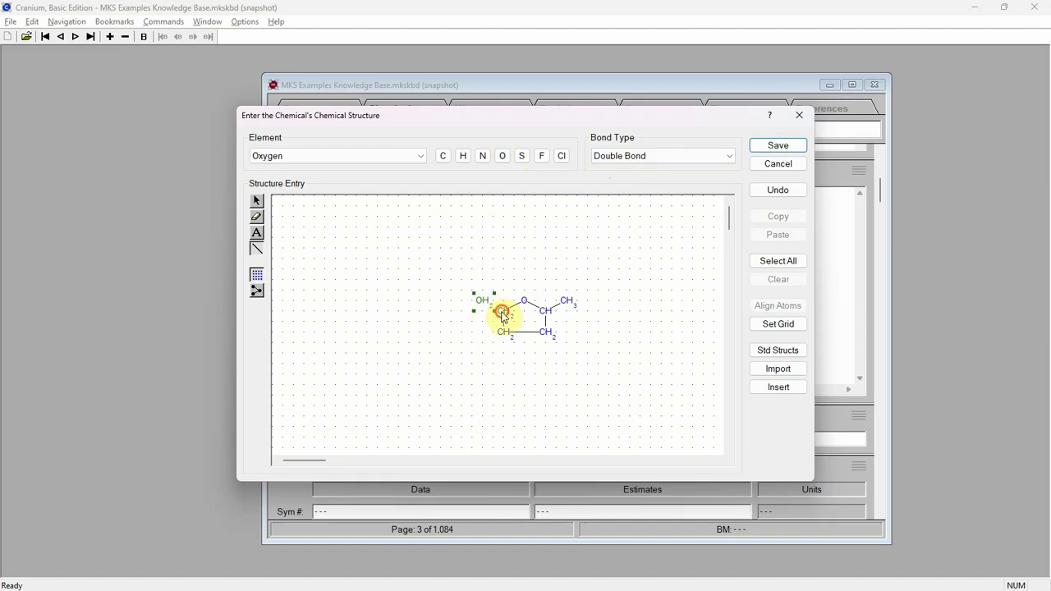
left_click(505, 315)
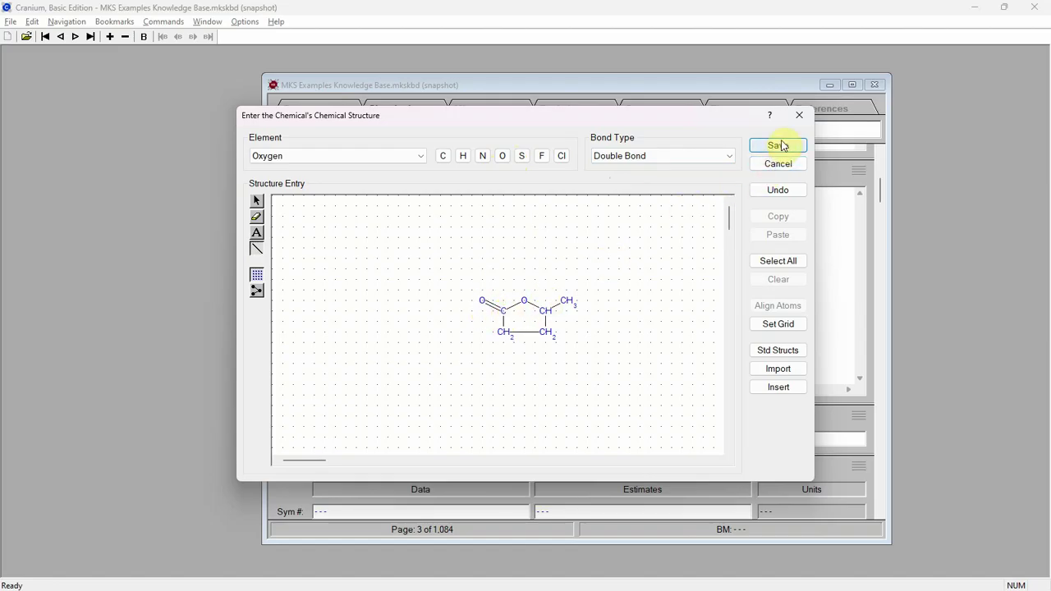
left_click(780, 146)
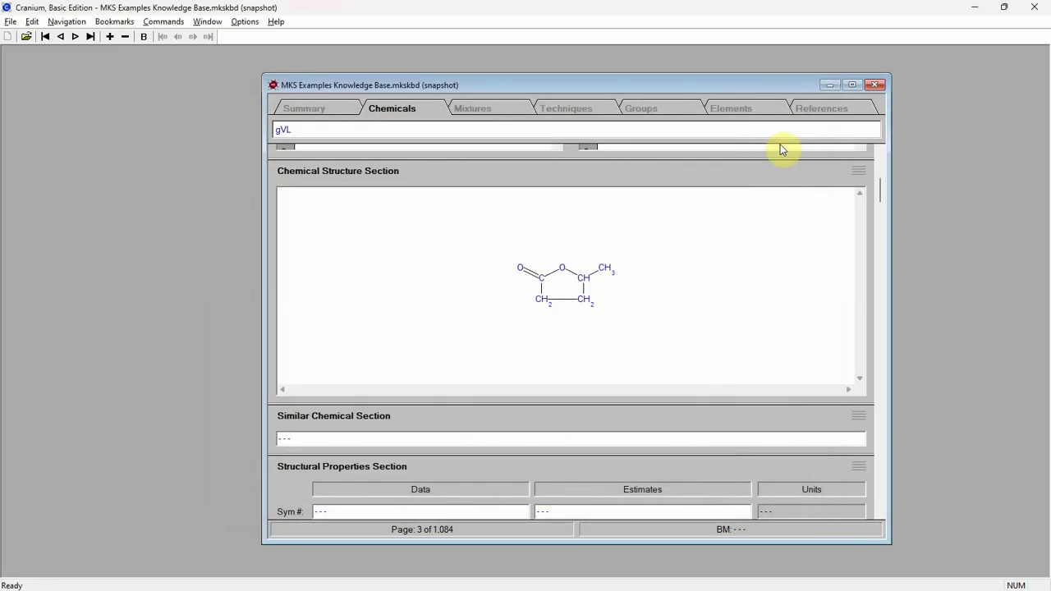
Compute and save gVL's estimated properties (Mw 100.115600), then go to the Mixtures section.
left_click(164, 22)
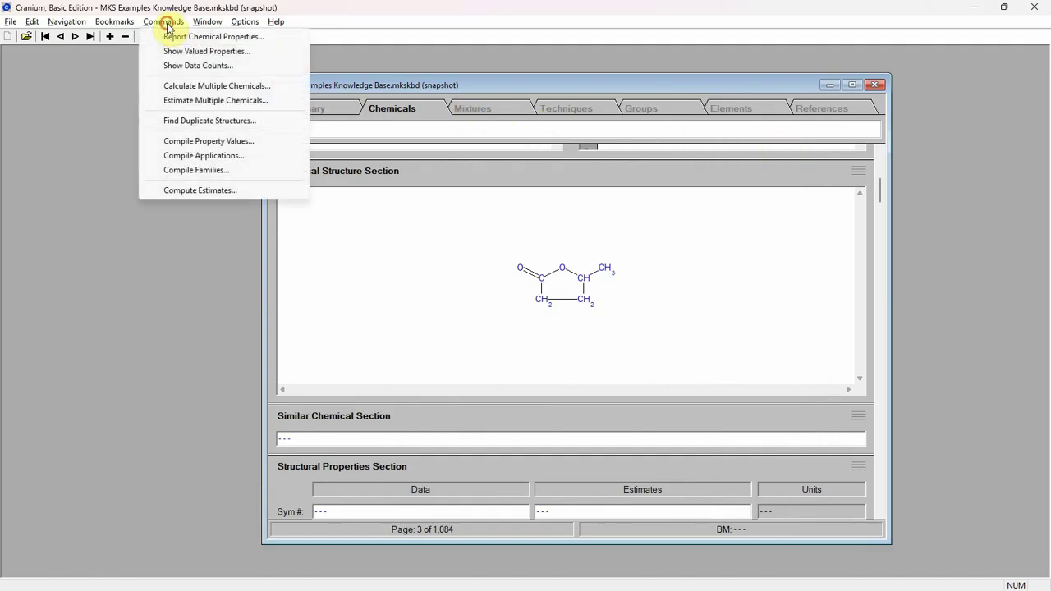
left_click(209, 190)
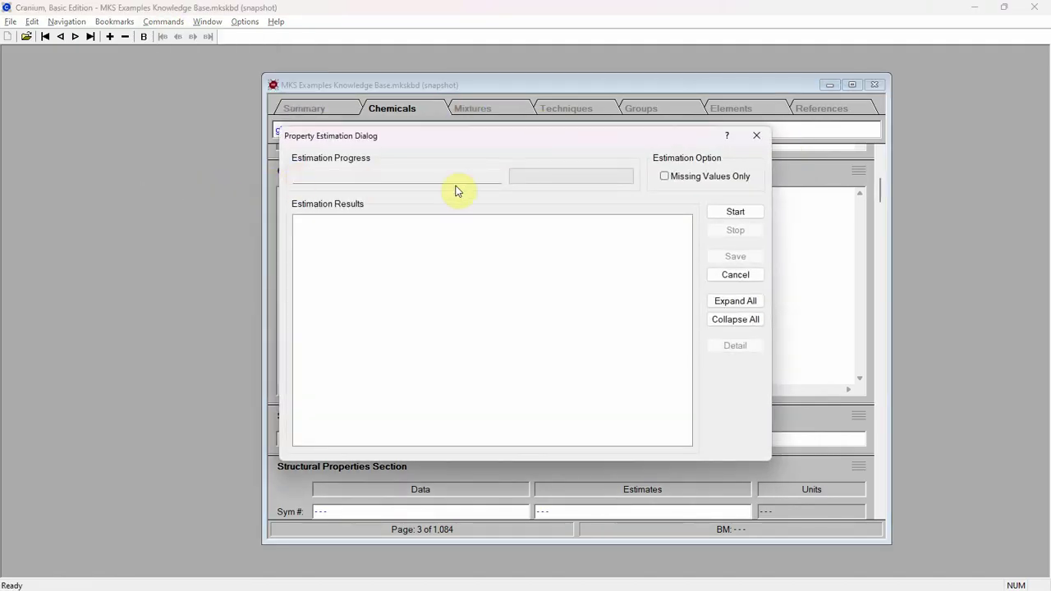
left_click(732, 211)
left_click(737, 258)
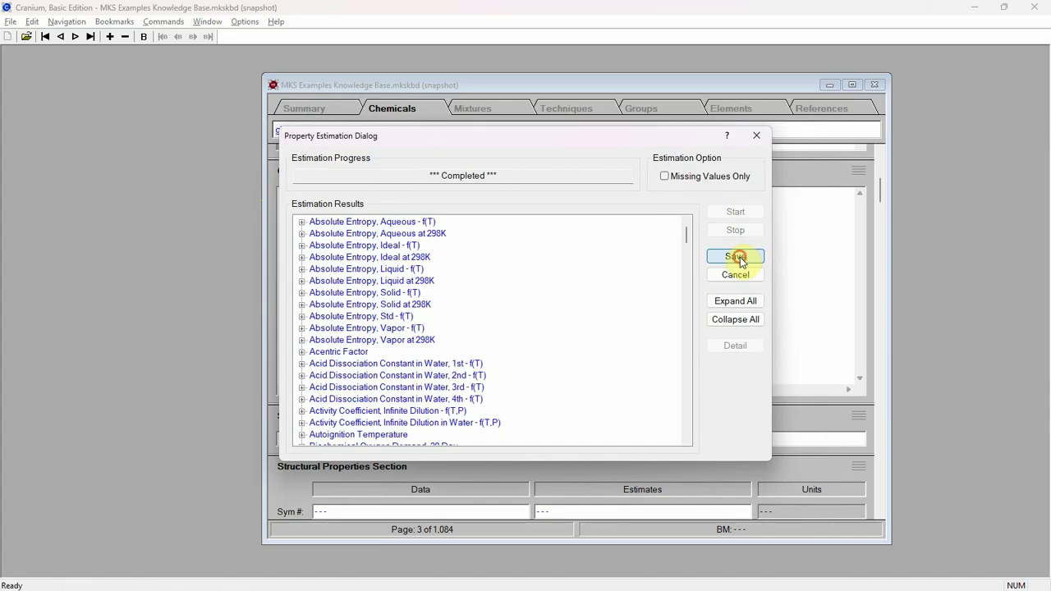
left_click(880, 321)
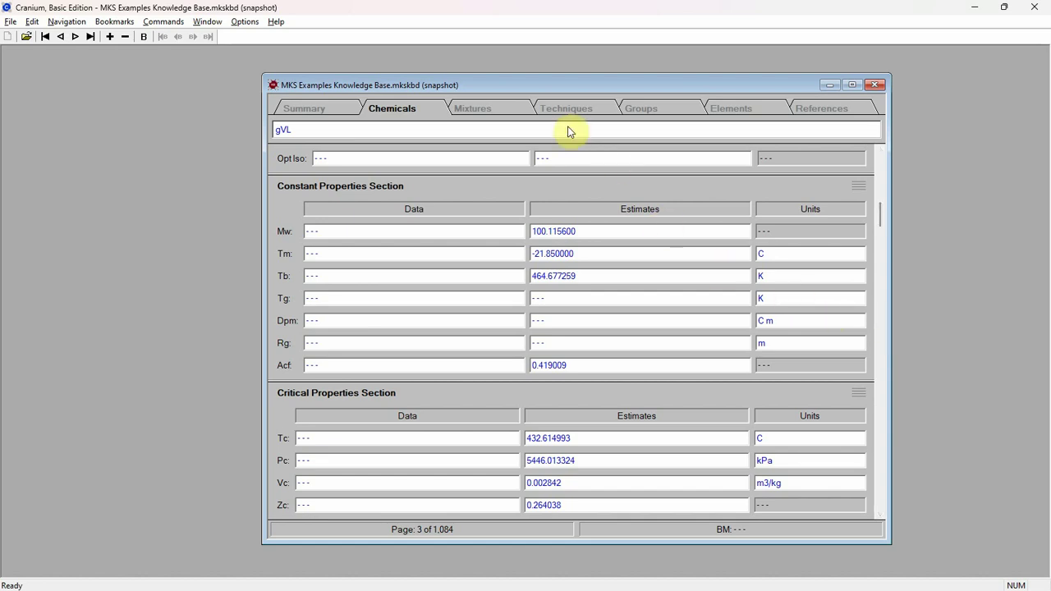
left_click(525, 109)
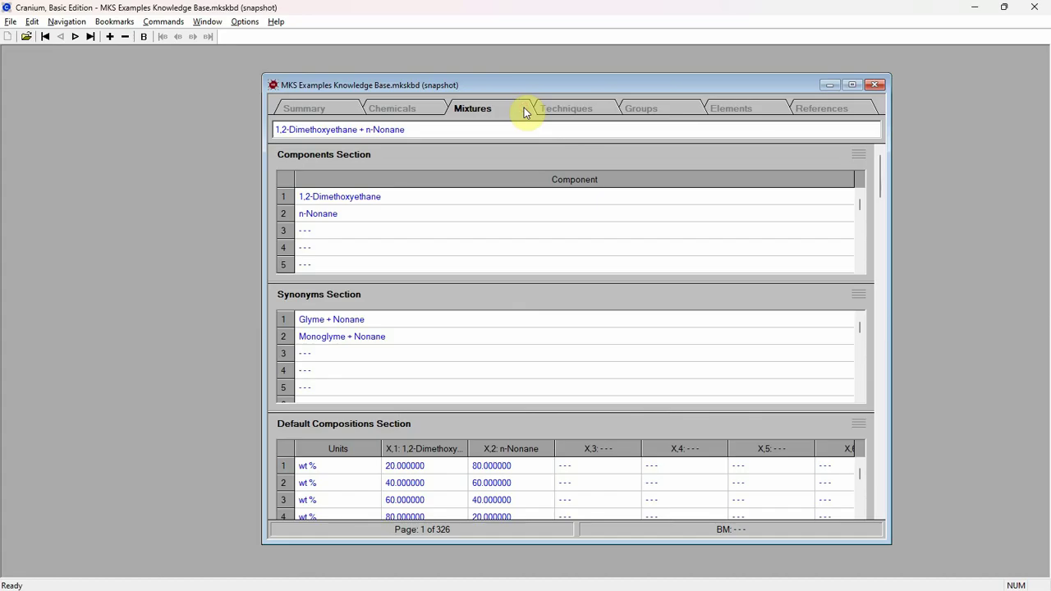
Add mixture page 2 of 327 named '2MeOX + gVL', with reference MKS and a dated comment.
left_click(110, 37)
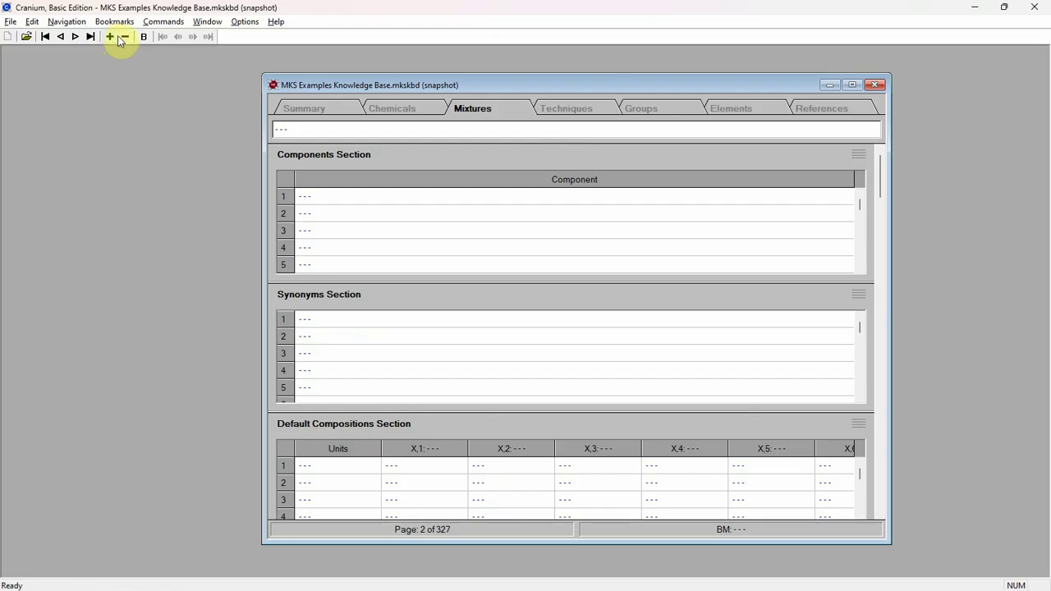
double_click(305, 130)
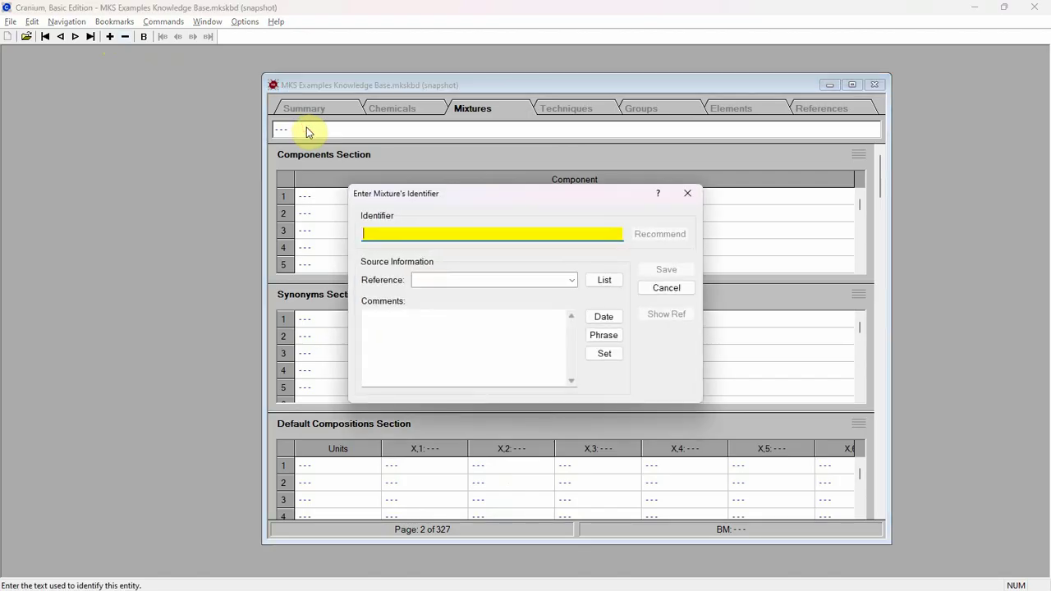
type("2MeOX + gVL")
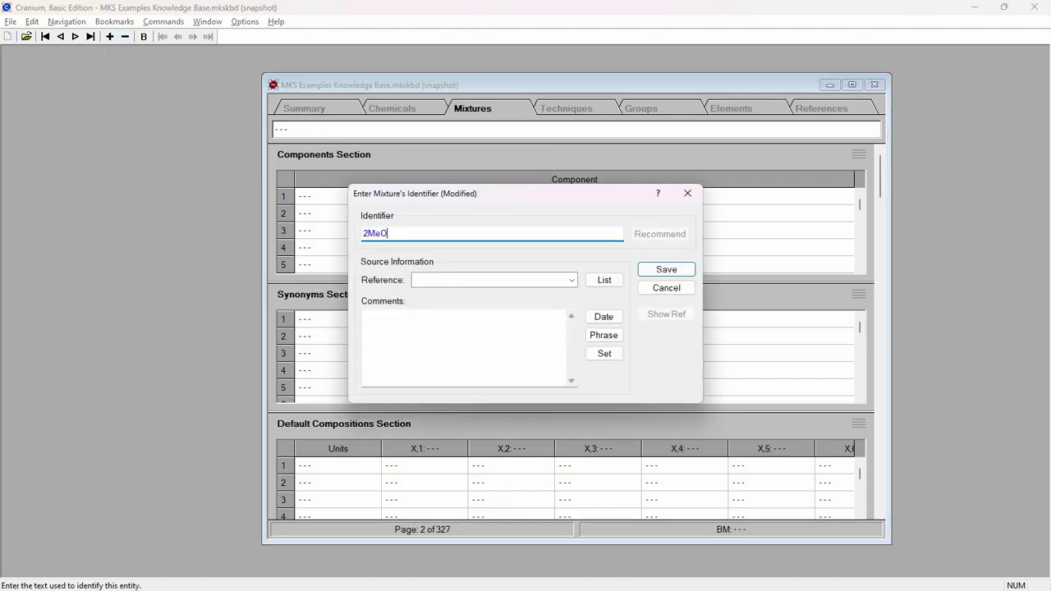
left_click(422, 279)
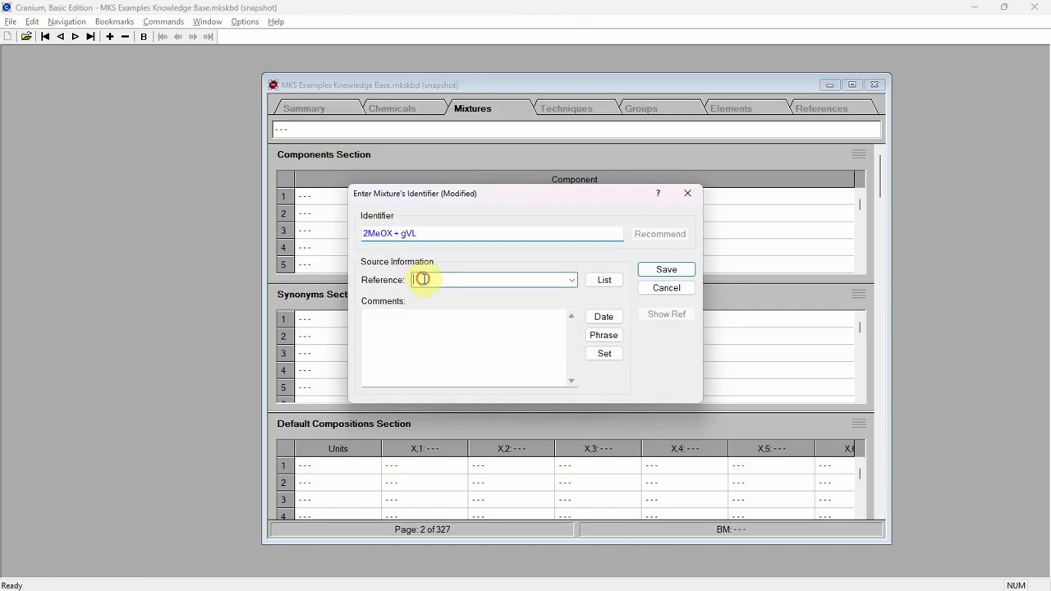
type("MKS")
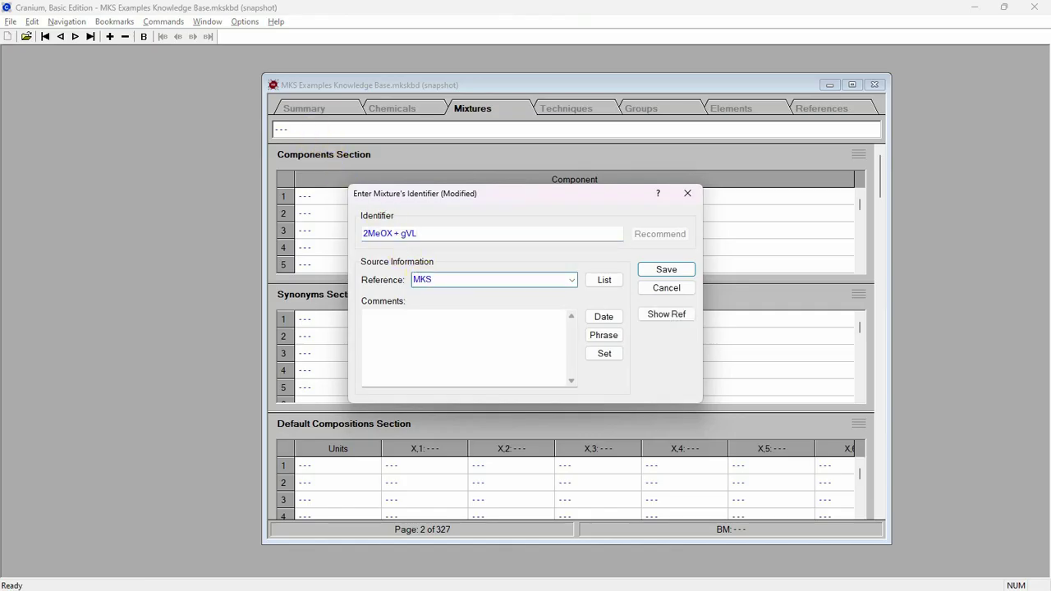
left_click(608, 318)
left_click(655, 274)
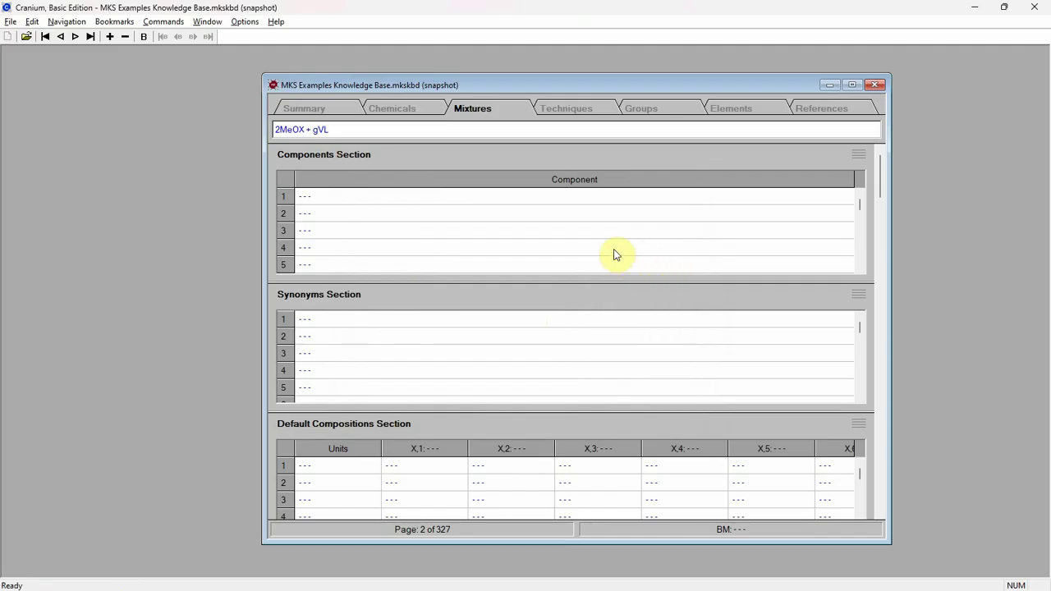
Enter 2MeOx as the mixture's first component with a date-stamped comment.
double_click(585, 244)
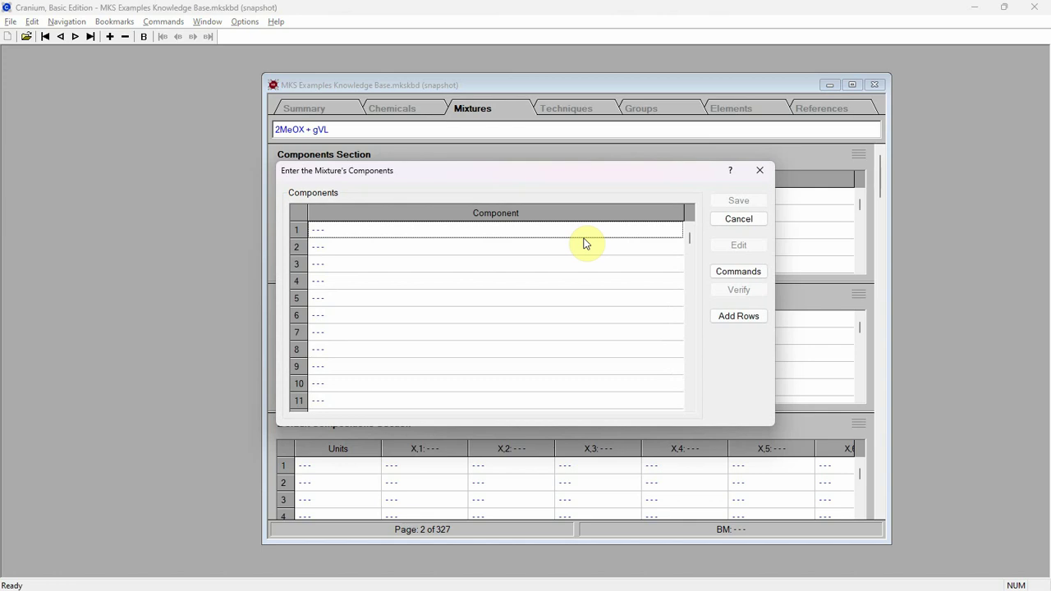
left_click(585, 238)
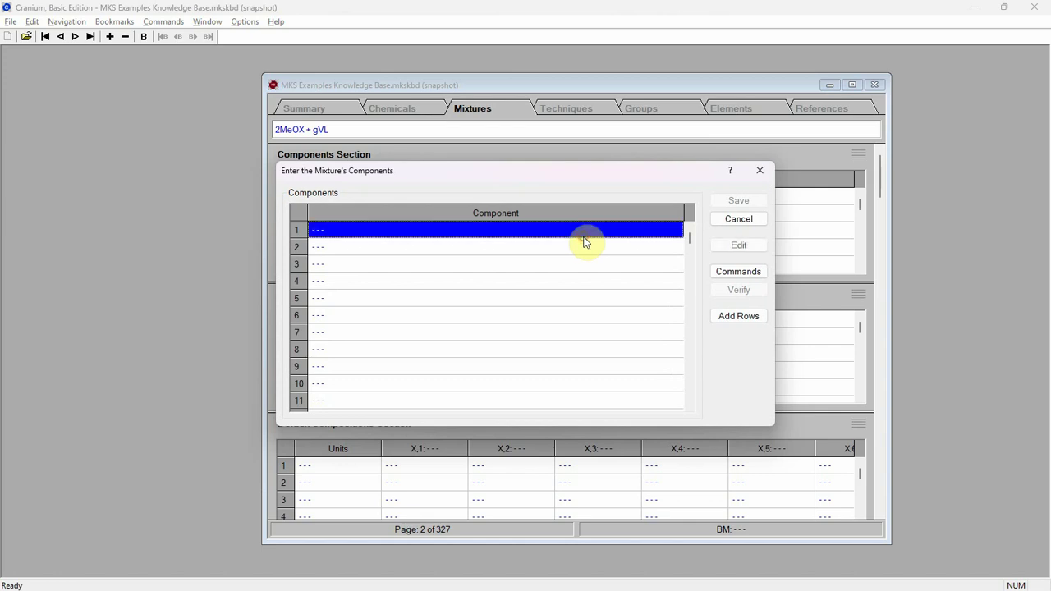
left_click(723, 247)
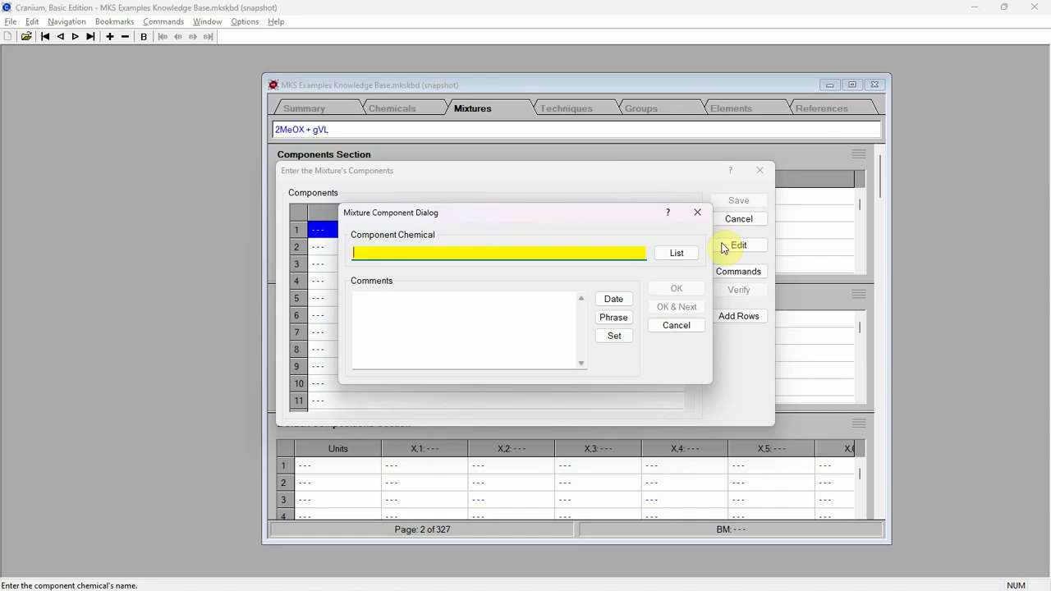
left_click(571, 254)
type("2MeOx")
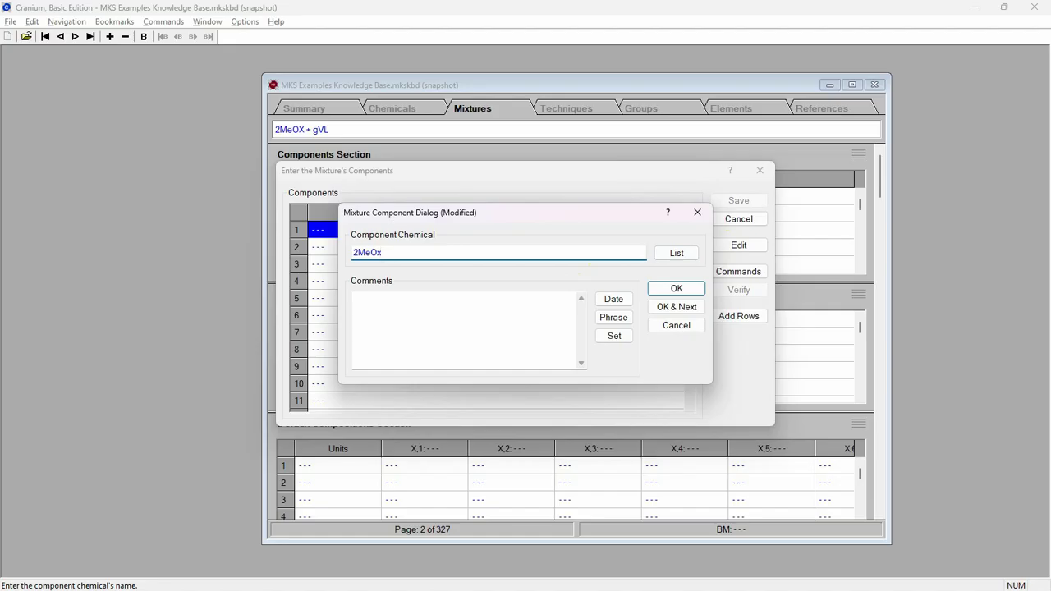
left_click(615, 299)
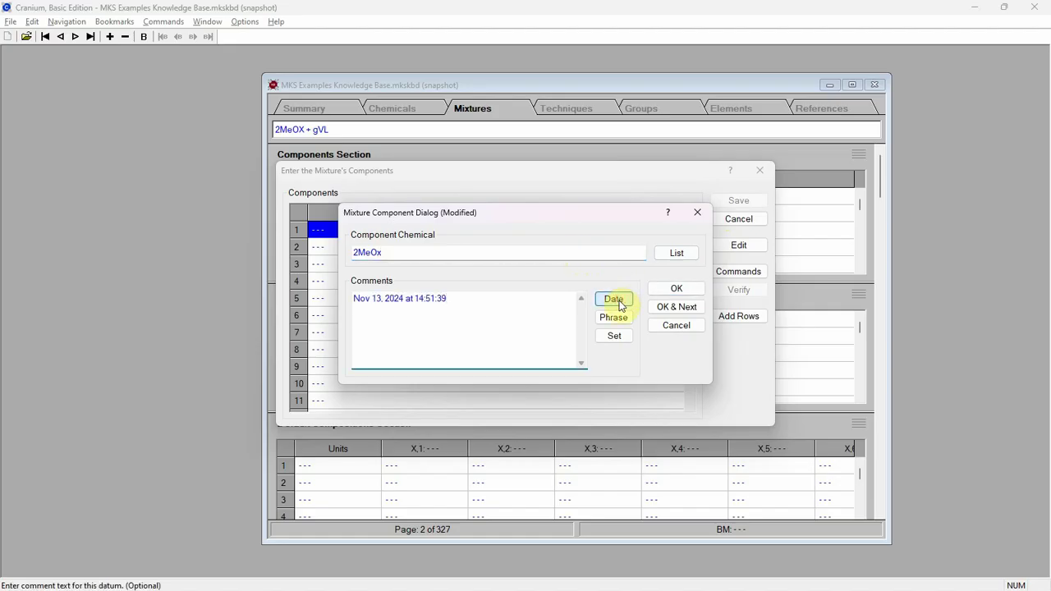
left_click(687, 294)
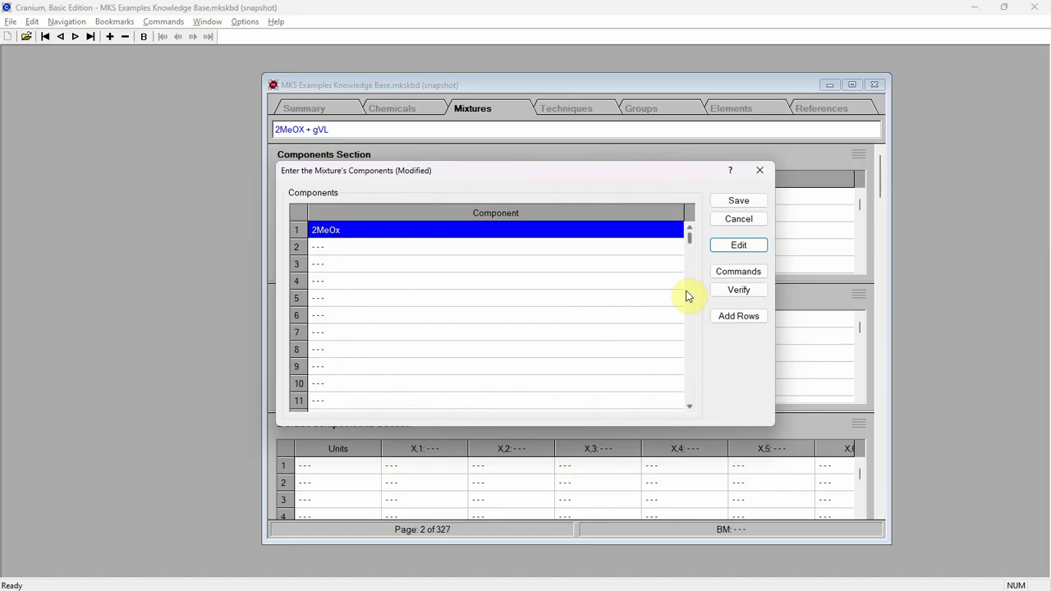
Pick gVL from the chemicals list filtered by 'vl' as component two, and save.
left_click(633, 248)
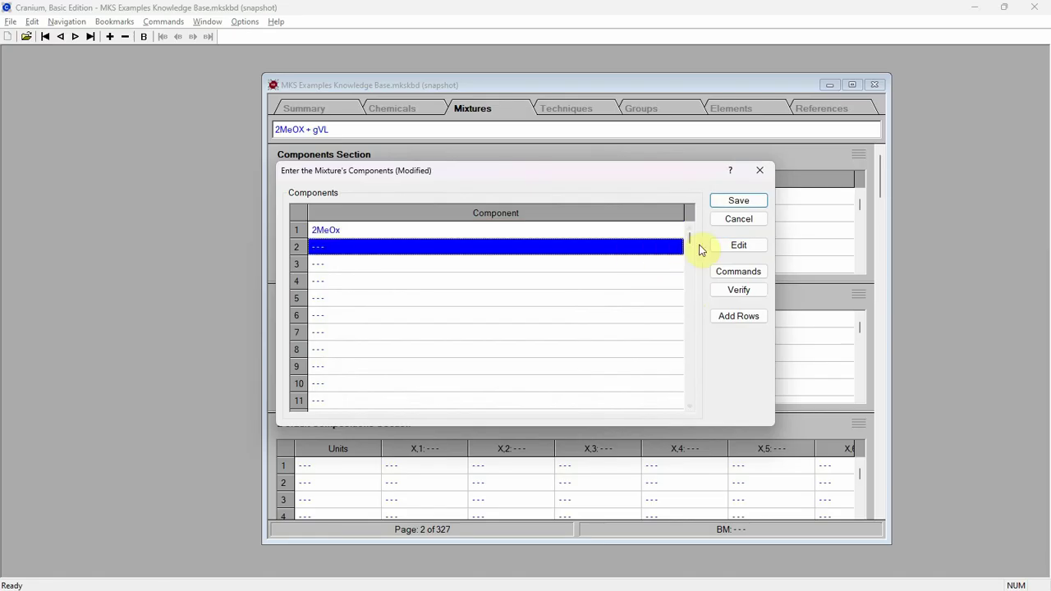
left_click(729, 248)
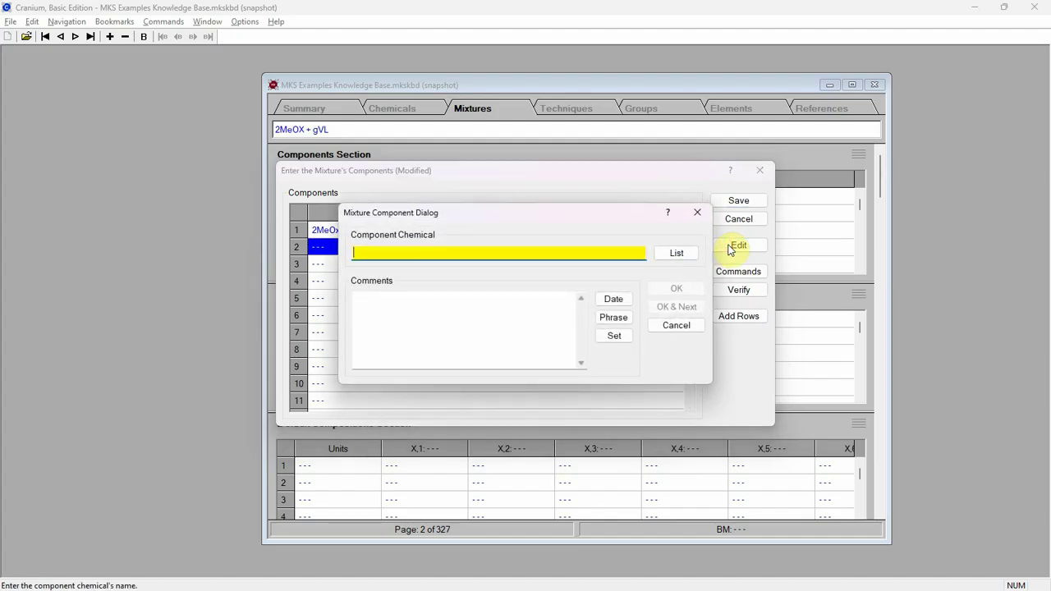
left_click(678, 252)
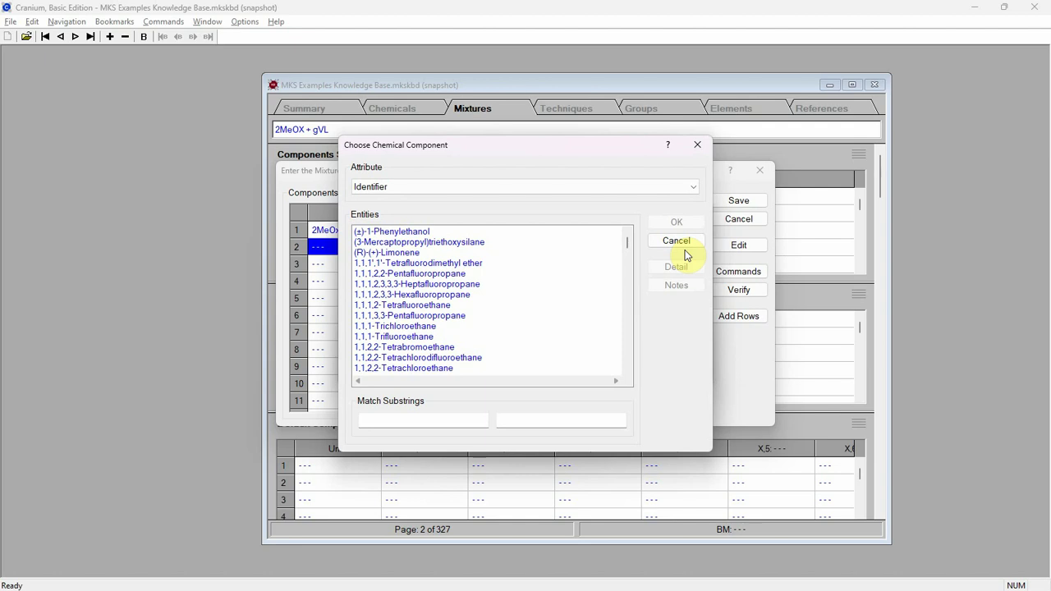
left_click(543, 420)
type("vl")
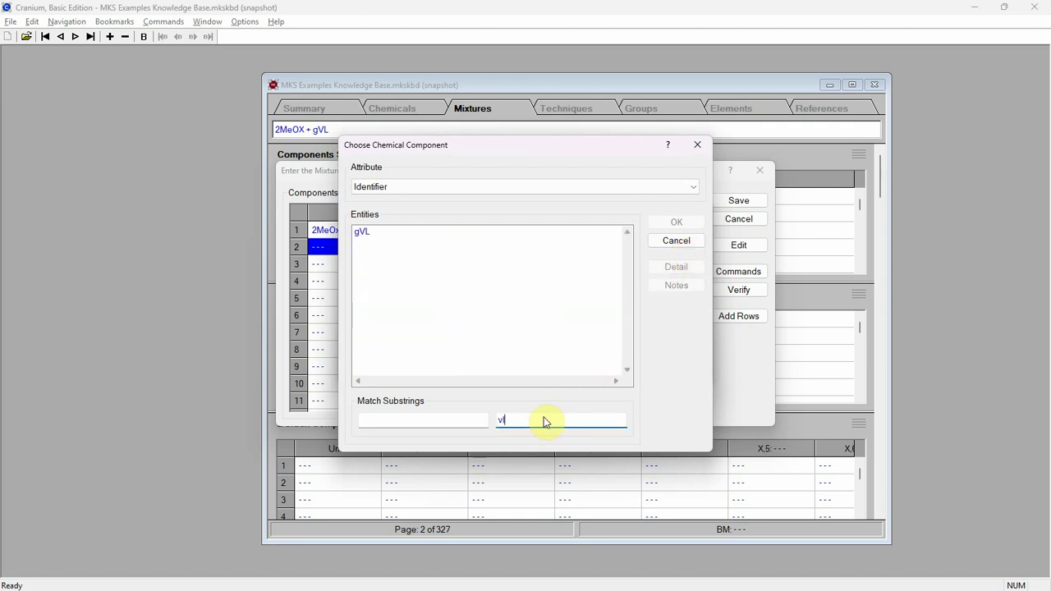
left_click(421, 235)
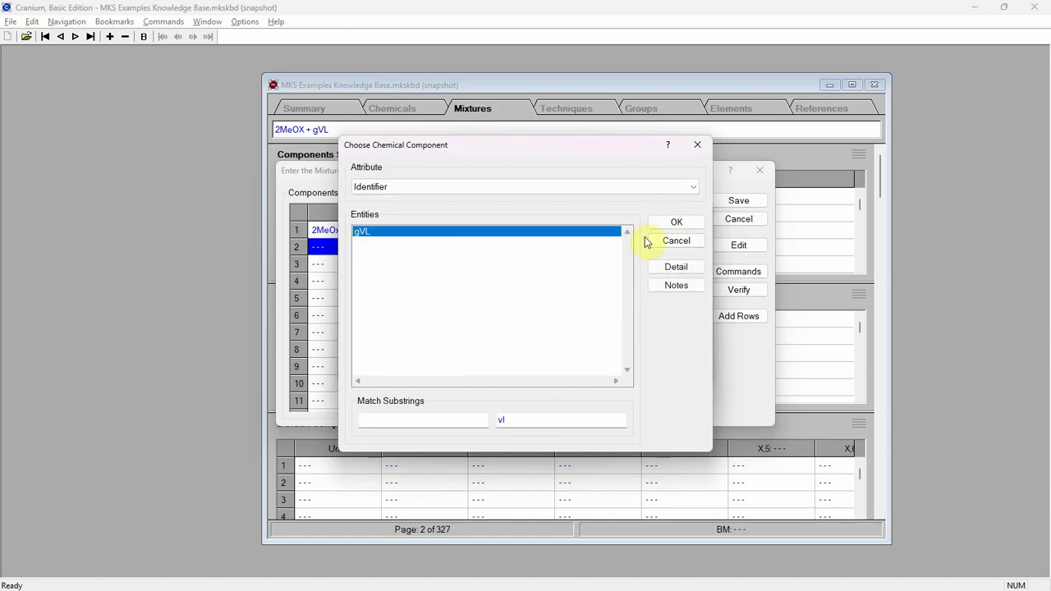
left_click(666, 225)
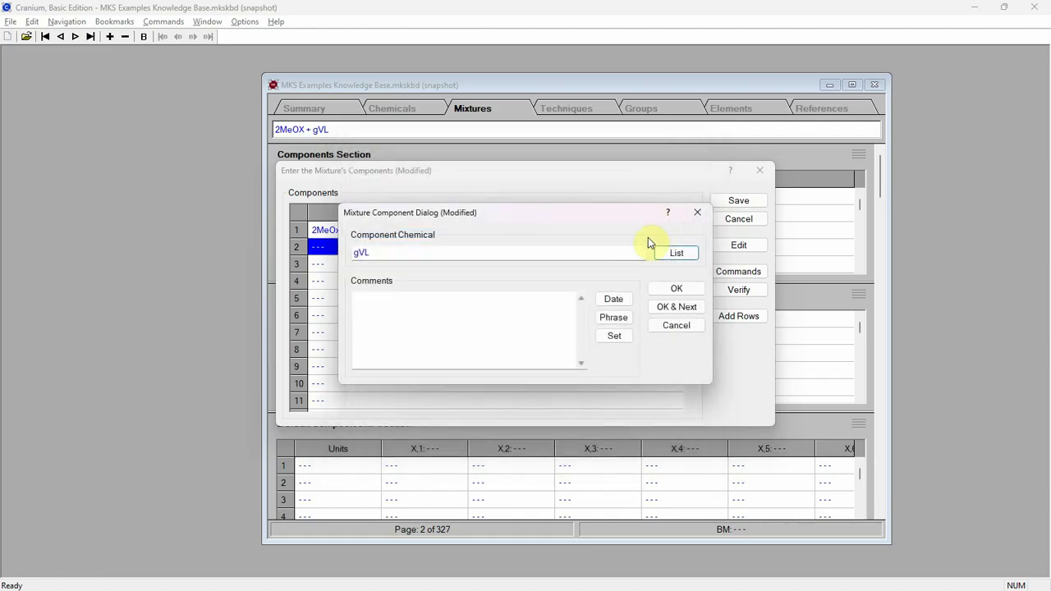
left_click(613, 299)
left_click(667, 289)
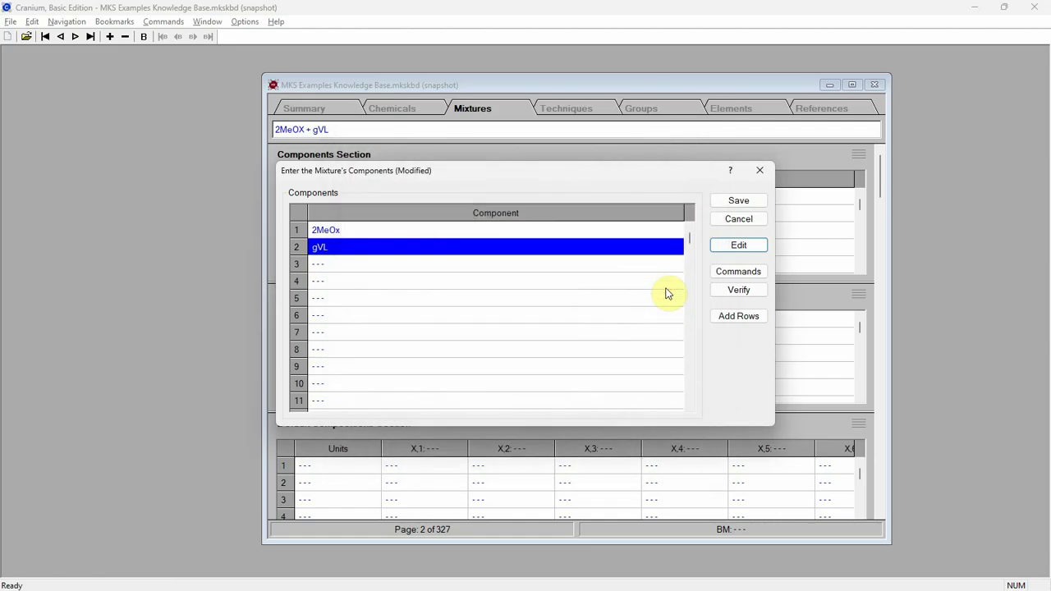
left_click(736, 203)
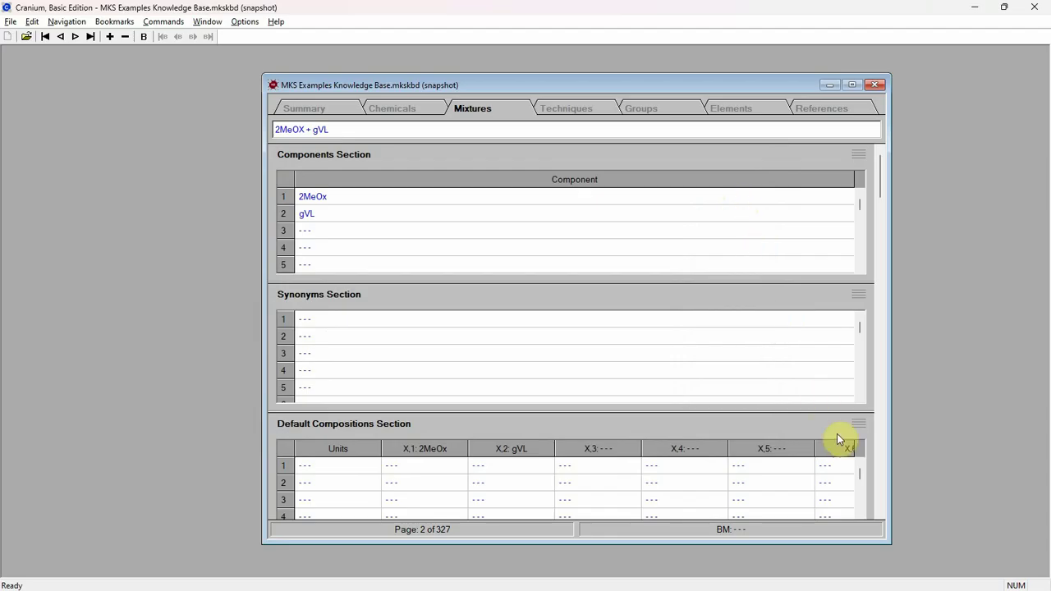
Set the Phase Equilibria property to VLE Bubble Point with Temperature Estimates as values type.
left_click(881, 489)
left_click(881, 488)
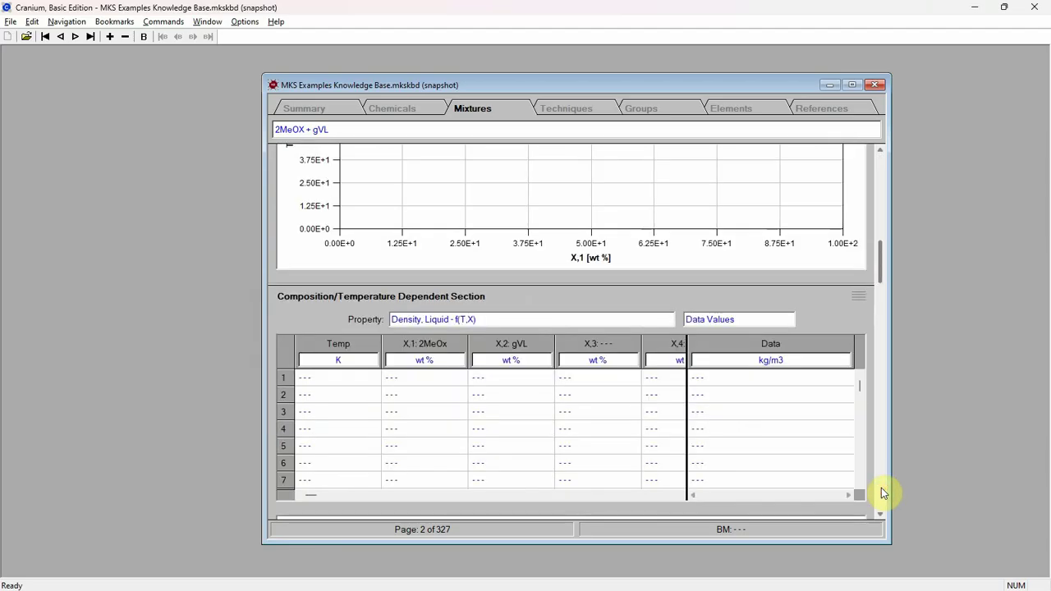
left_click(881, 490)
left_click(881, 490)
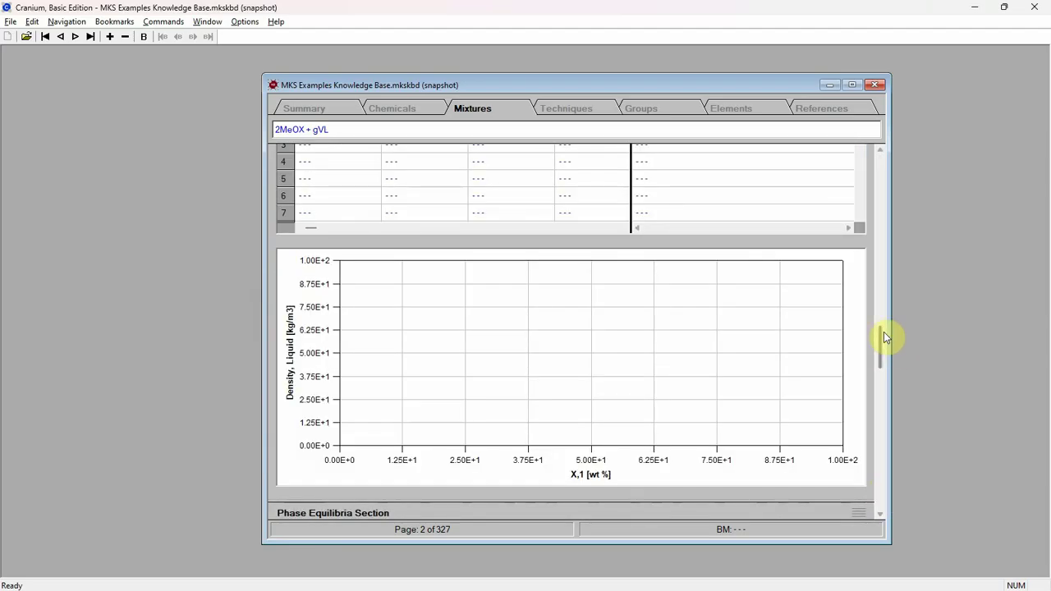
left_click_drag(884, 331, 884, 368)
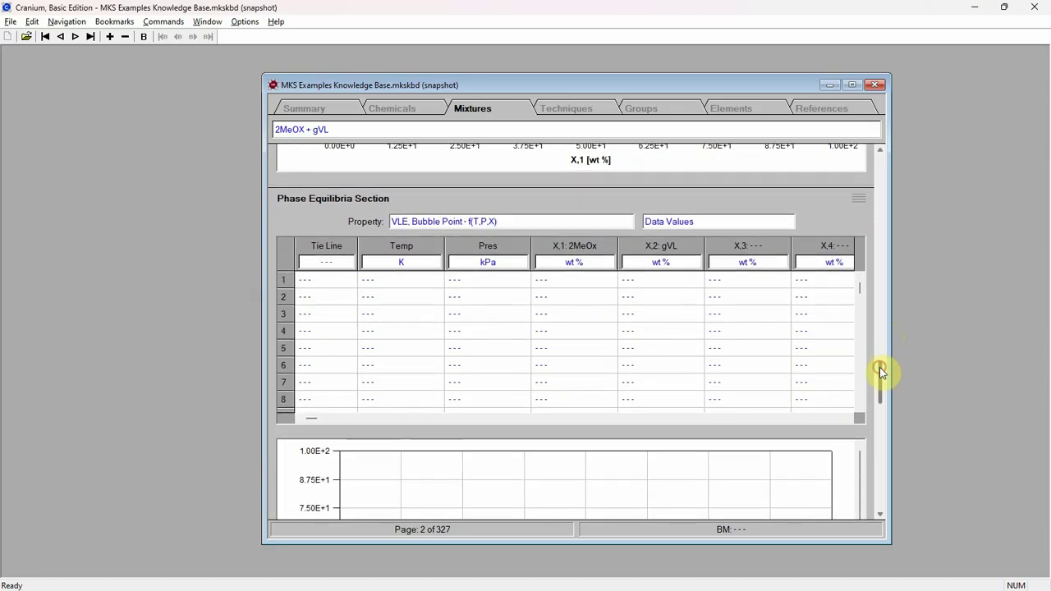
double_click(608, 223)
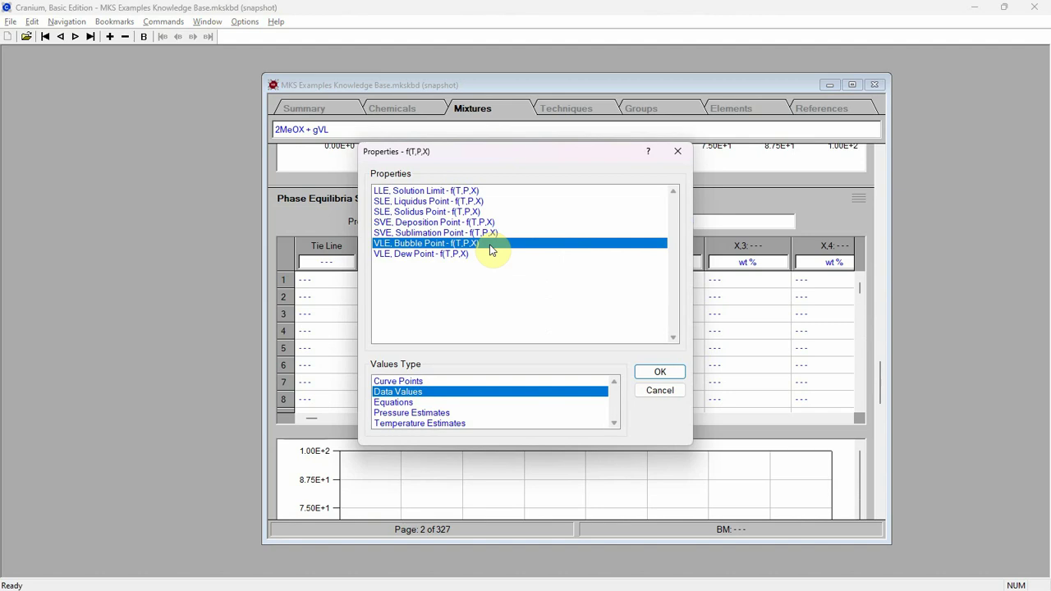
left_click(458, 423)
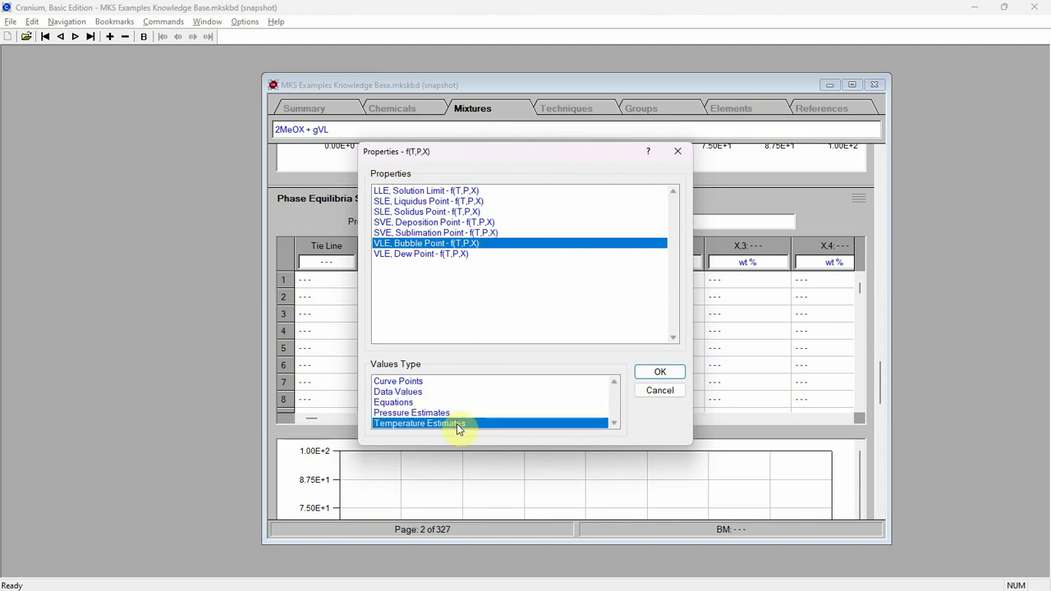
left_click(650, 375)
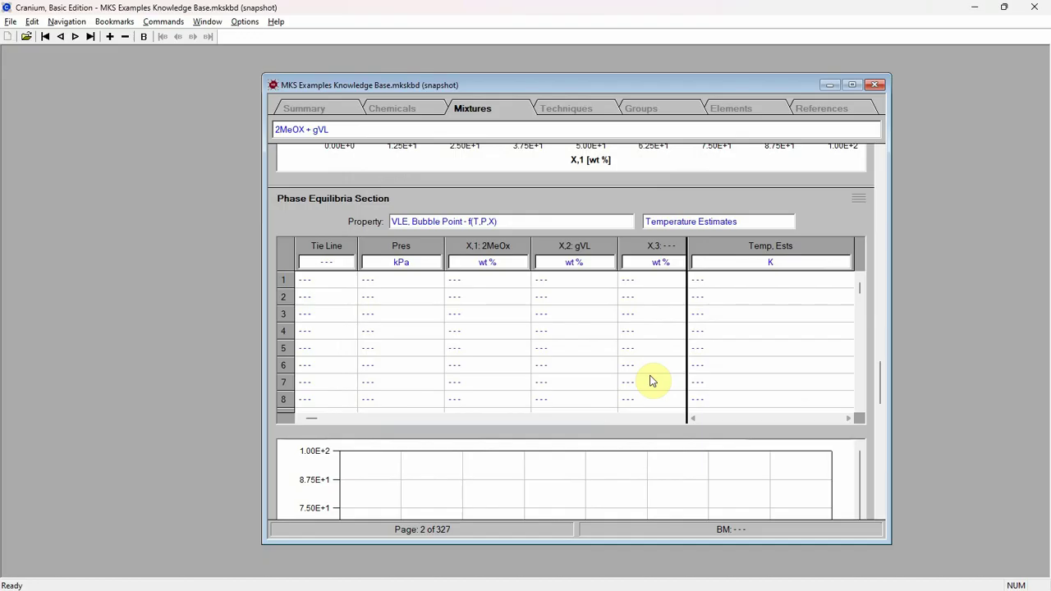
Enter a first estimate row of 5 wt% 2MeOx and 95 wt% gVL at 101.325 kPa, then select the remaining rows.
double_click(628, 343)
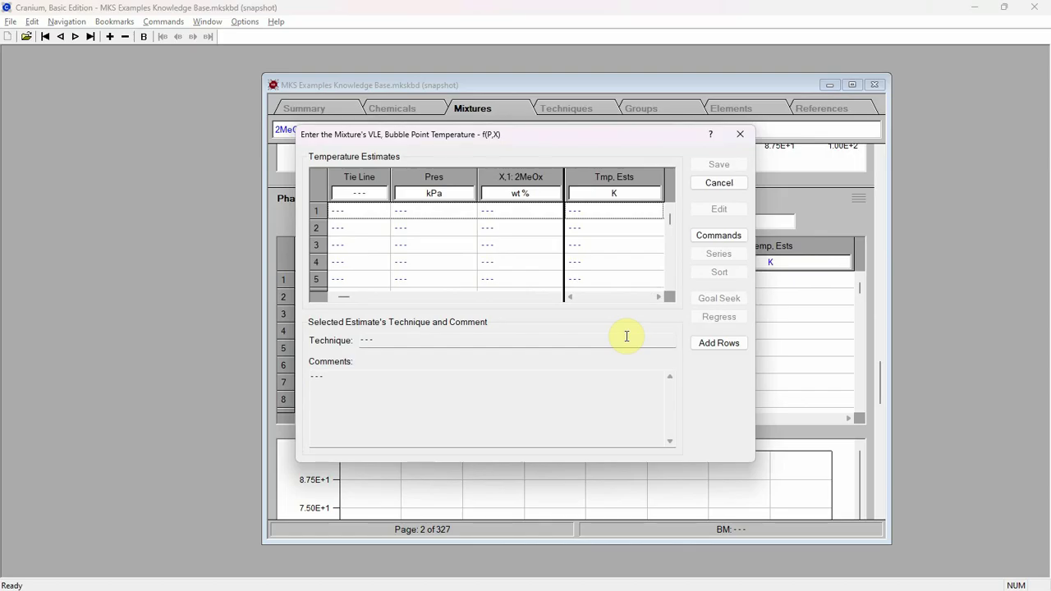
left_click(605, 212)
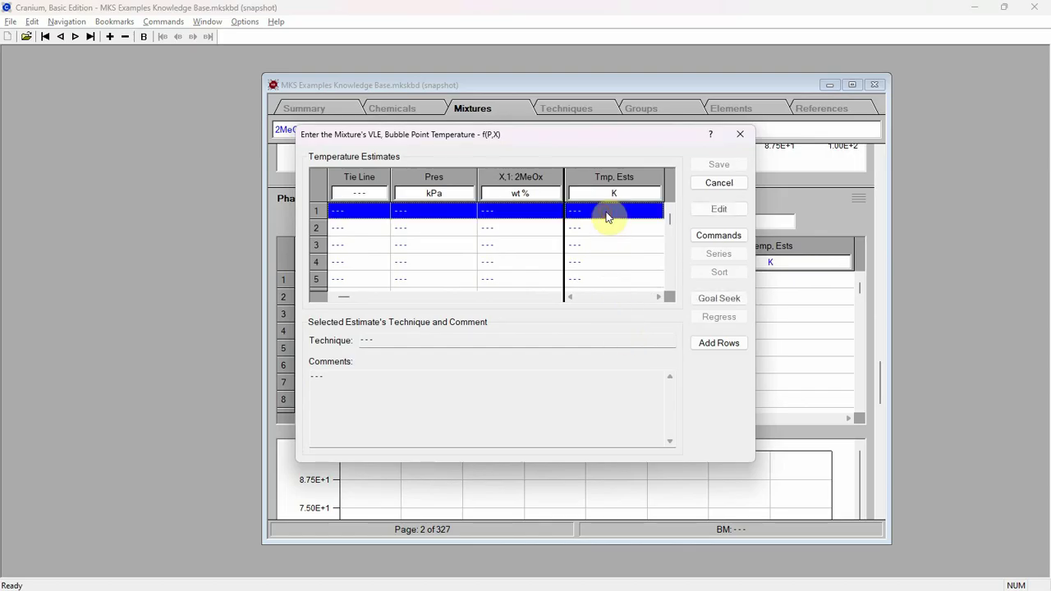
left_click(701, 211)
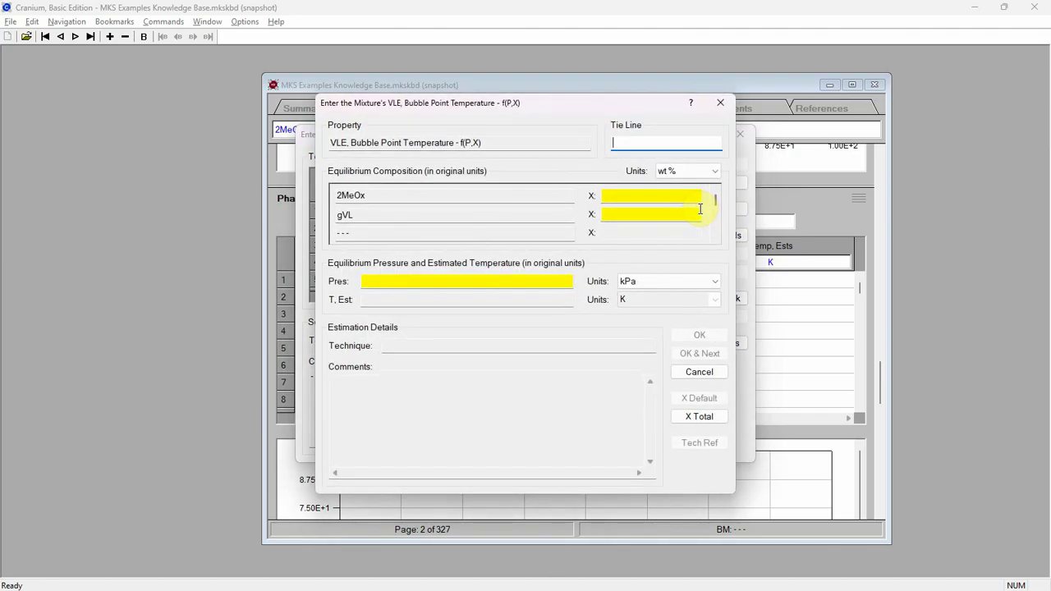
left_click(683, 197)
type("5")
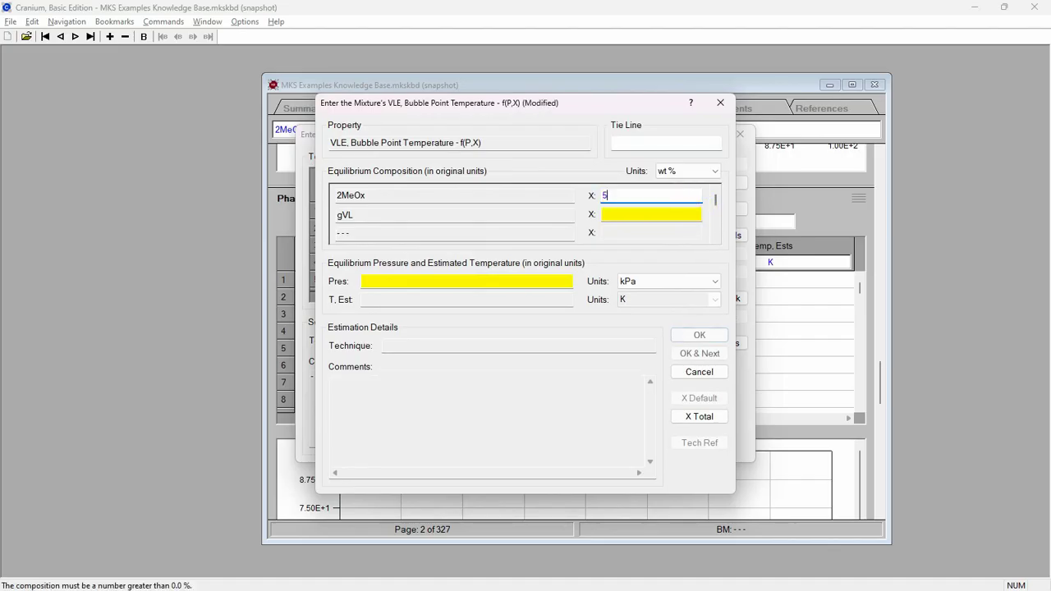
left_click(681, 214)
type("95")
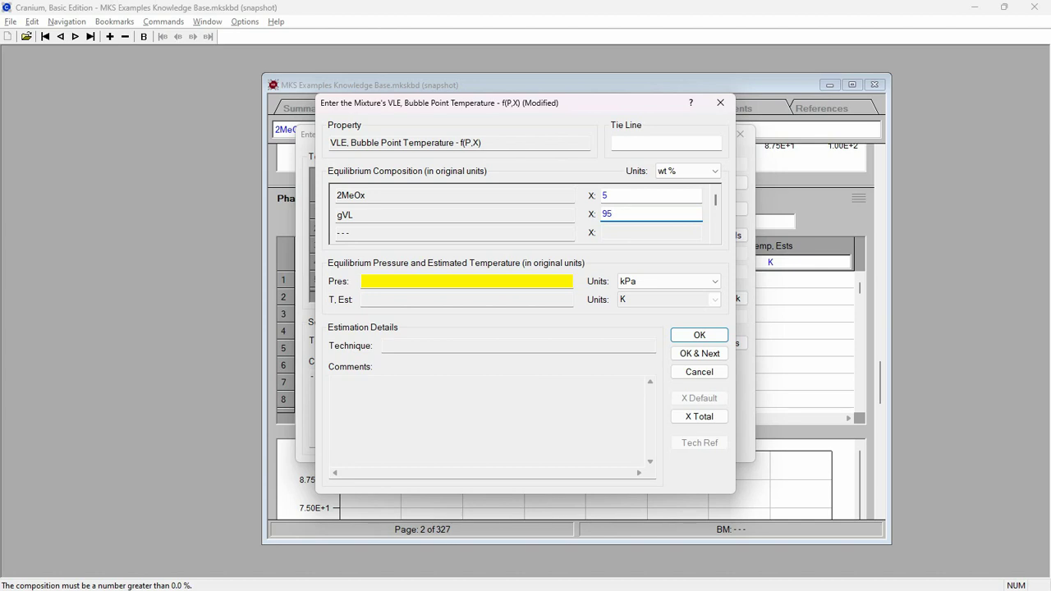
left_click(534, 279)
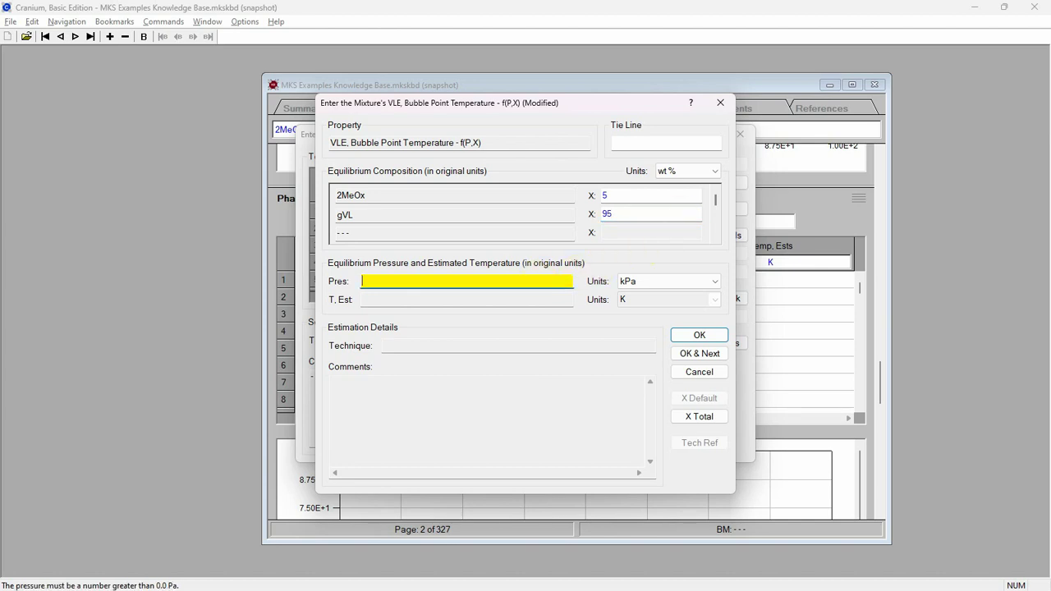
type("101.325")
left_click(699, 335)
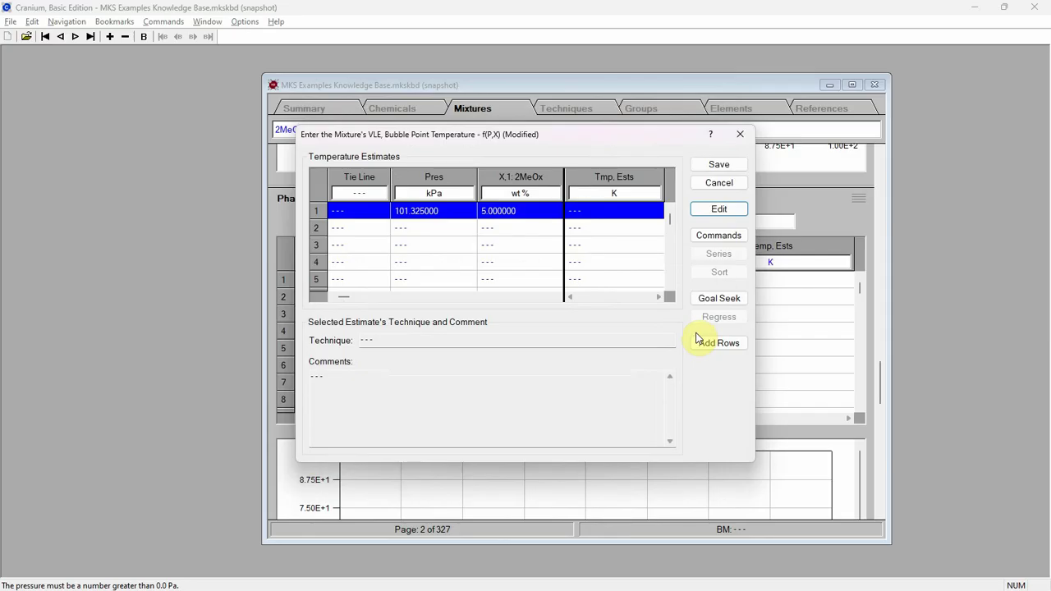
left_click(606, 227)
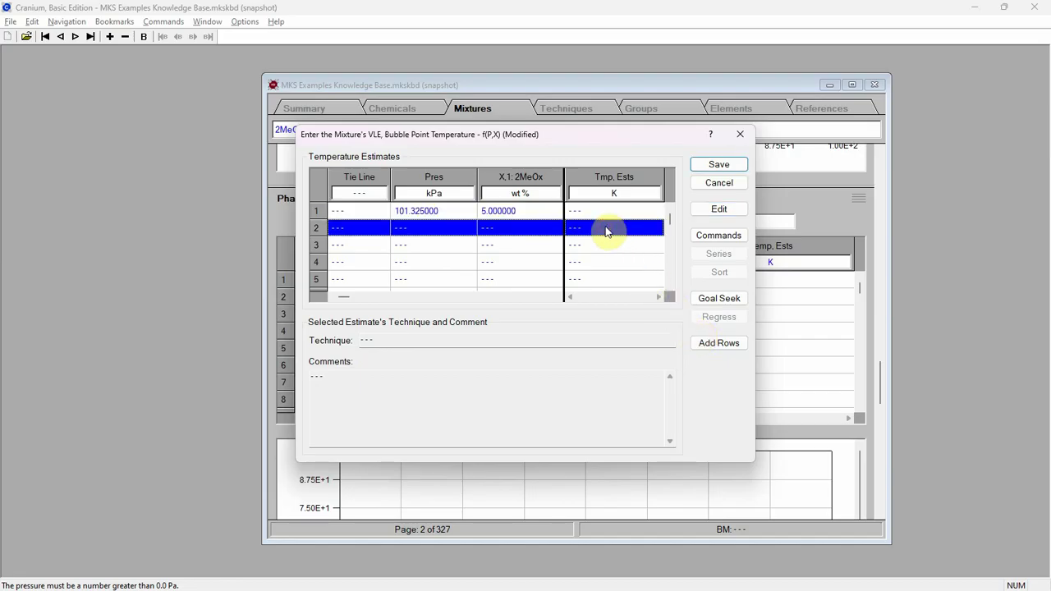
left_click_drag(605, 232, 600, 298)
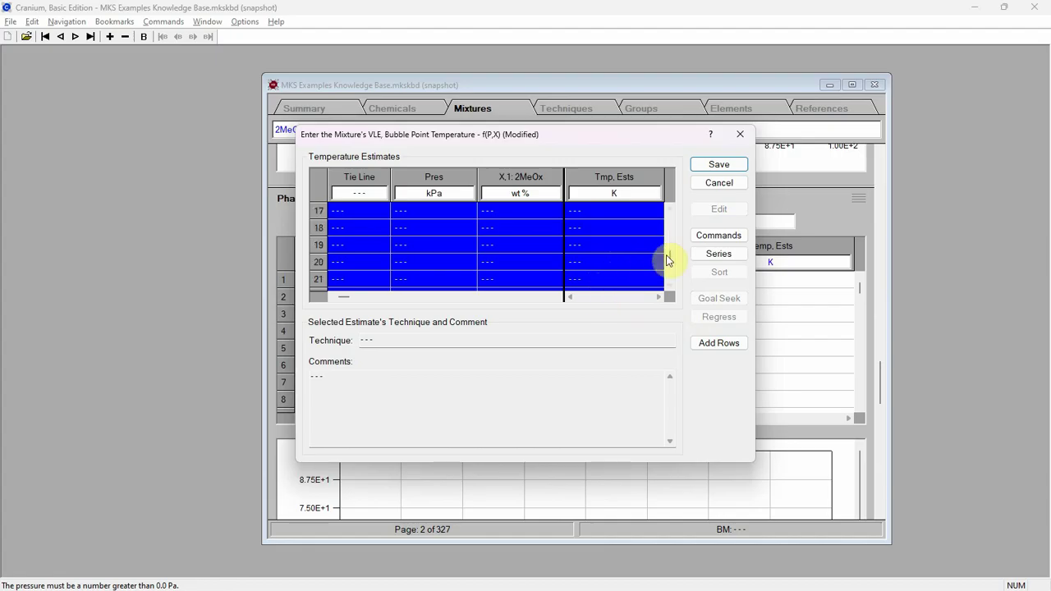
Generate a composition series at fixed 101.325 kPa with 2MeOx running from 10 to 95 wt%.
left_click(702, 257)
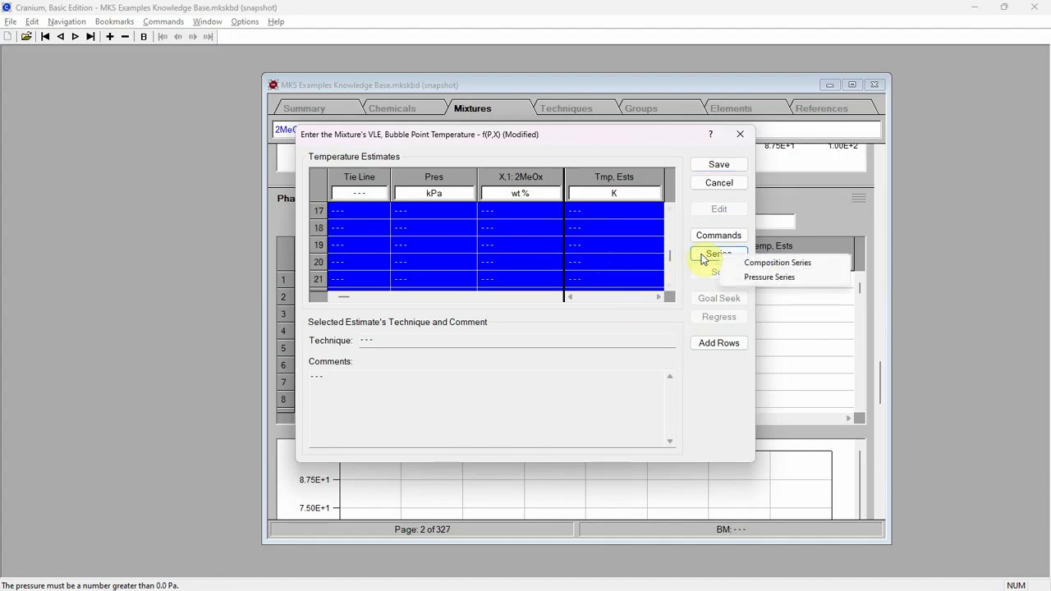
left_click(773, 263)
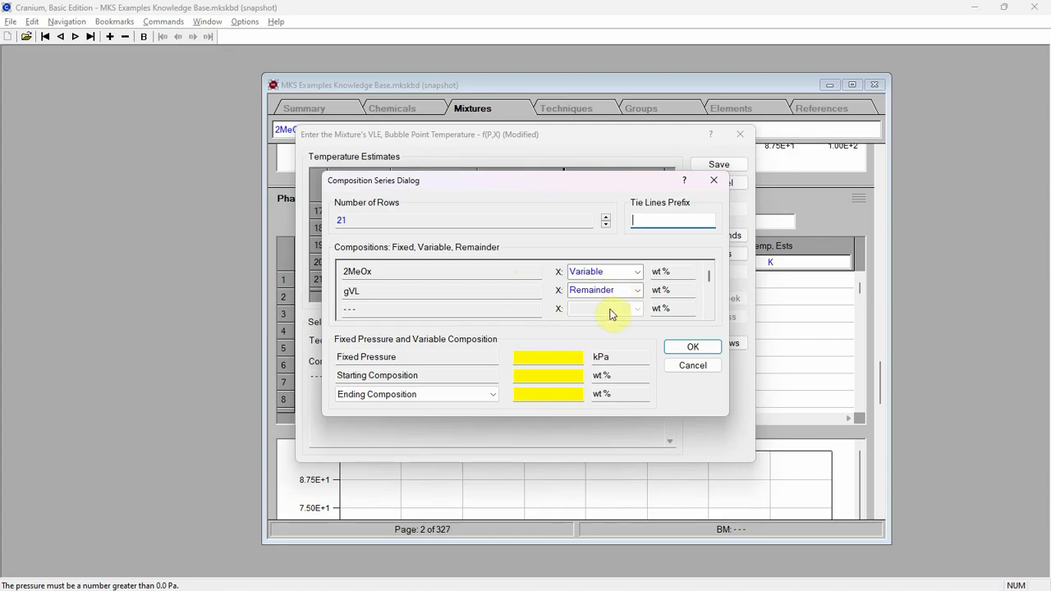
left_click(575, 358)
type("101.325")
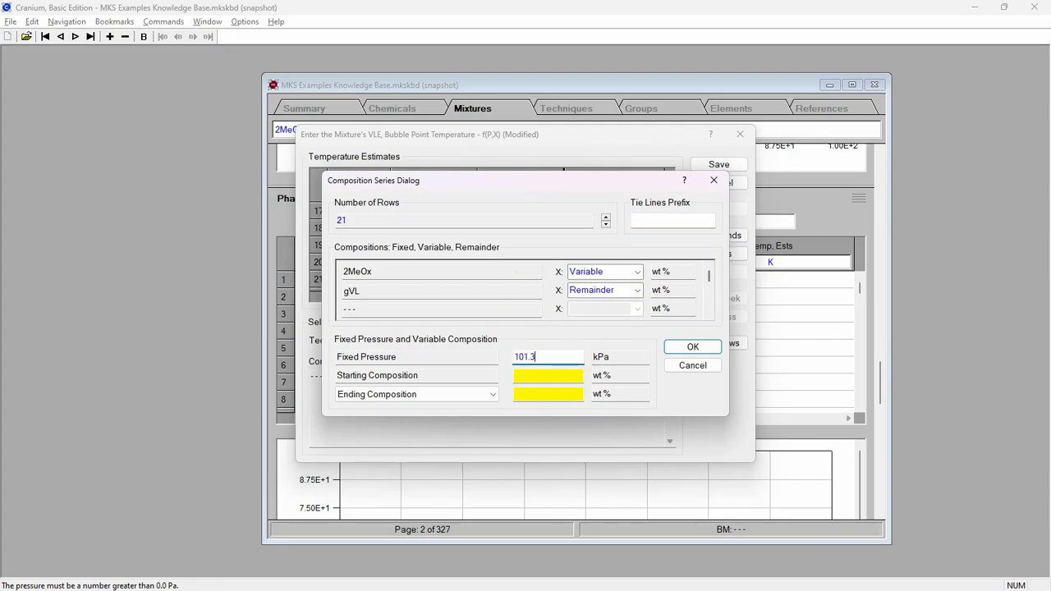
left_click(572, 376)
type("10")
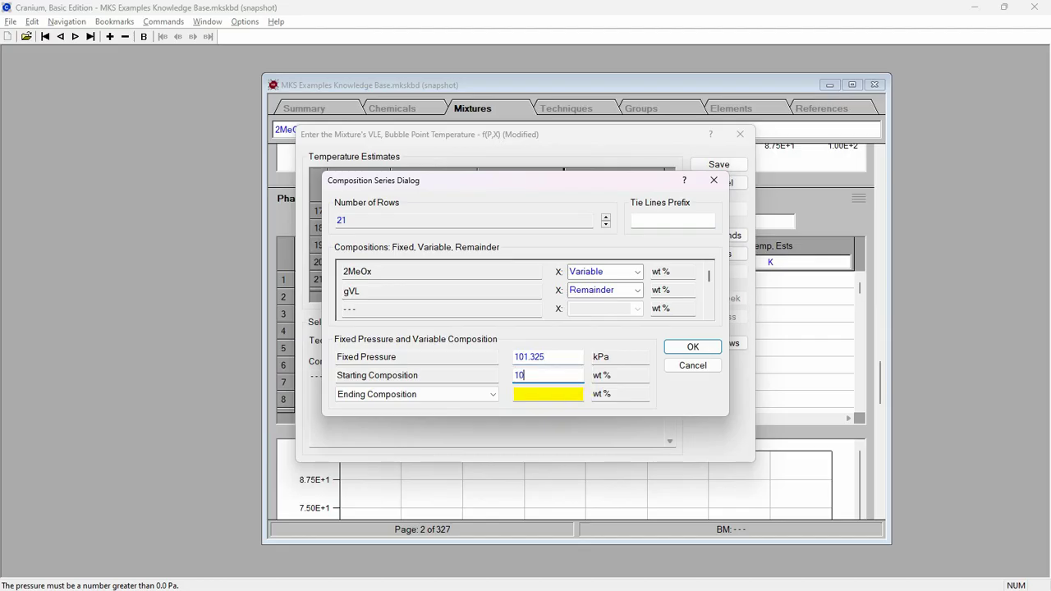
left_click(570, 392)
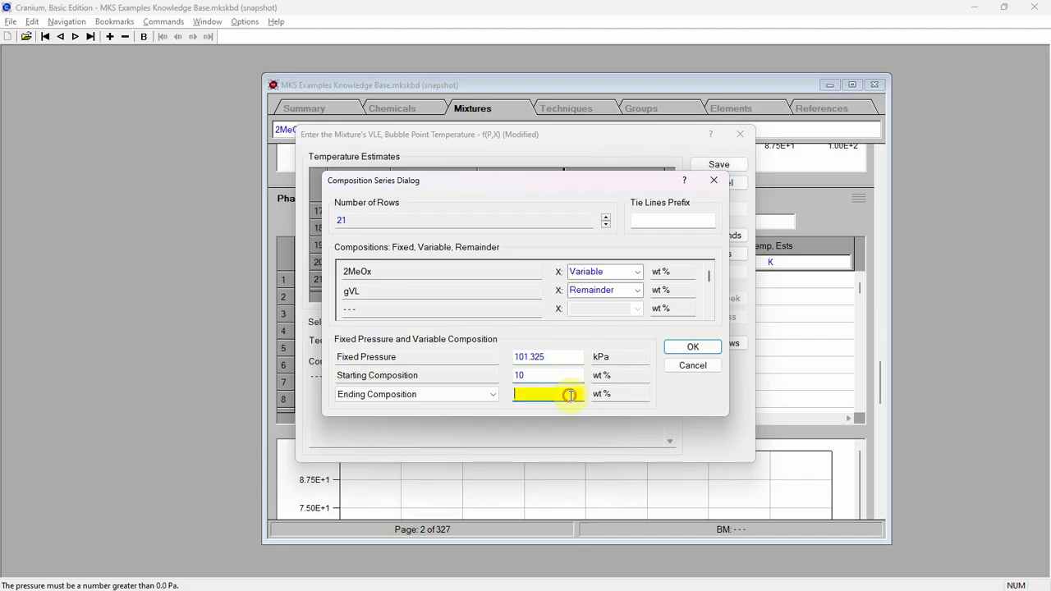
type("95")
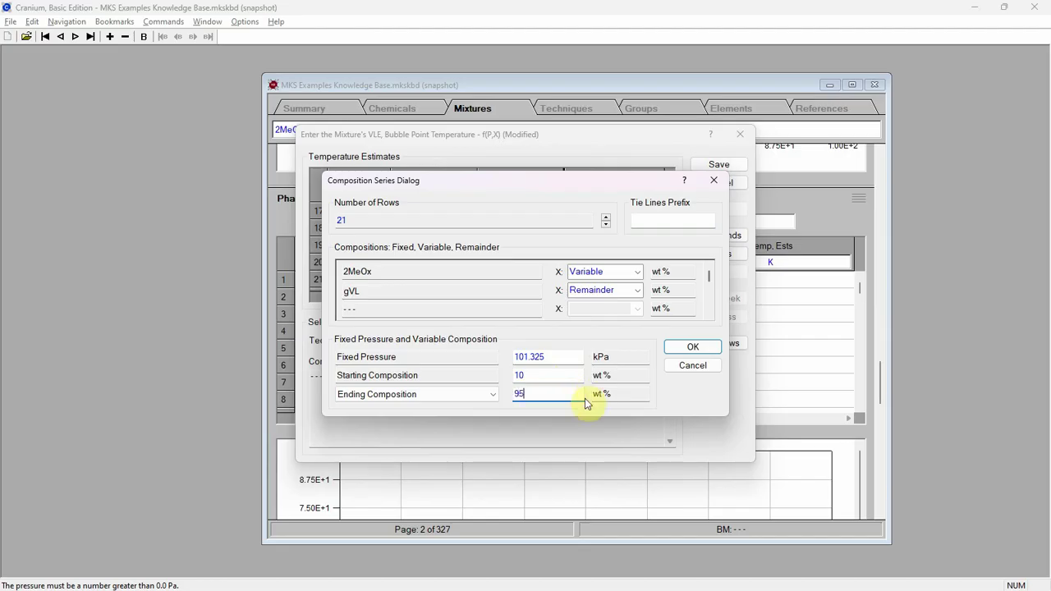
left_click(688, 348)
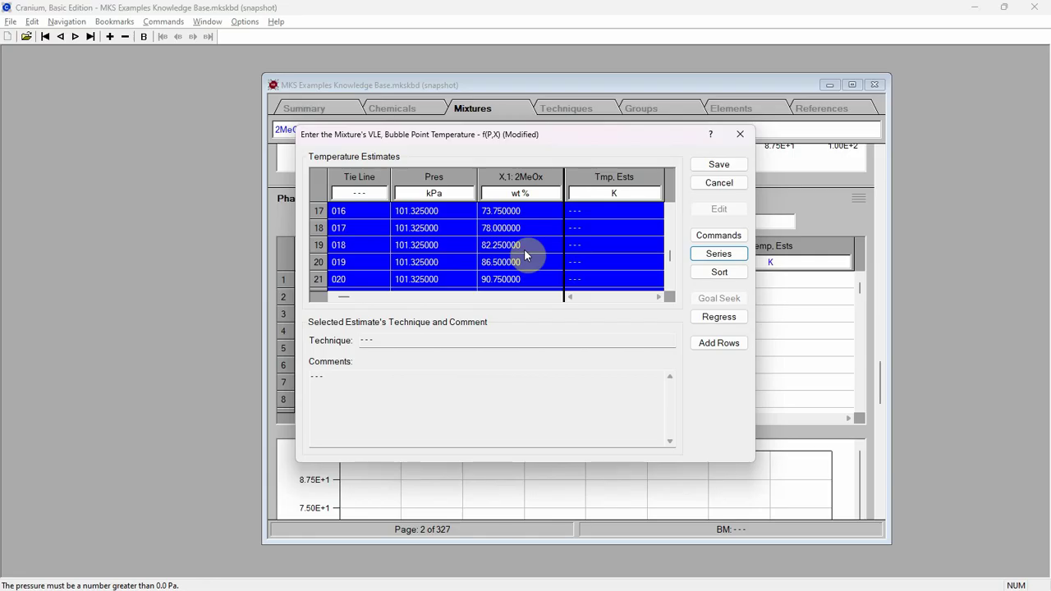
Review the 5/95, 10/90… 2MeOx/gVL tie-line rows and save them to the 2MeOX + gVL page.
scroll(517, 246, "down", 2)
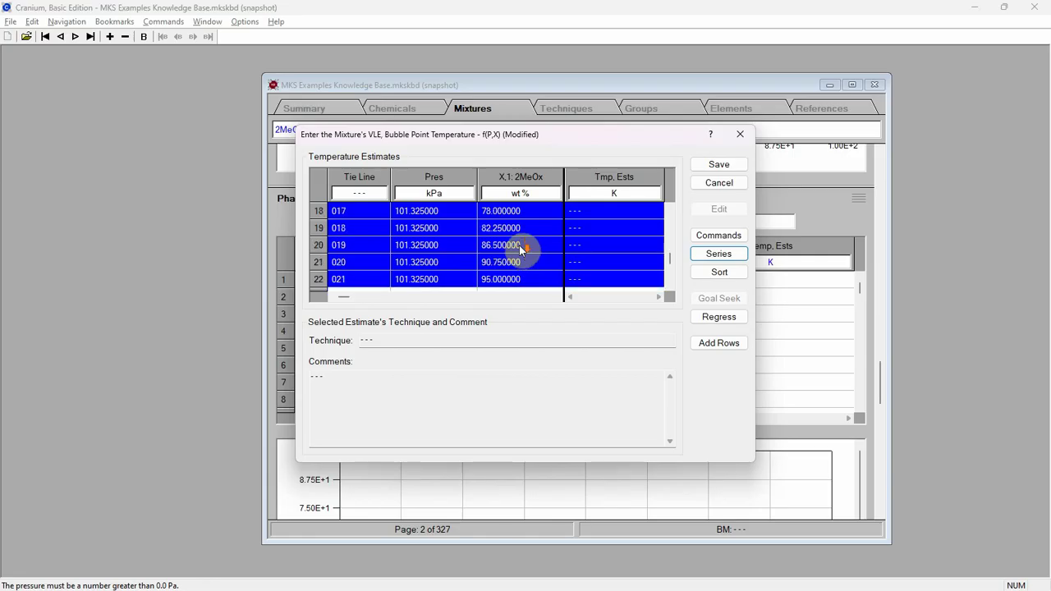
scroll(506, 237, "up", 2)
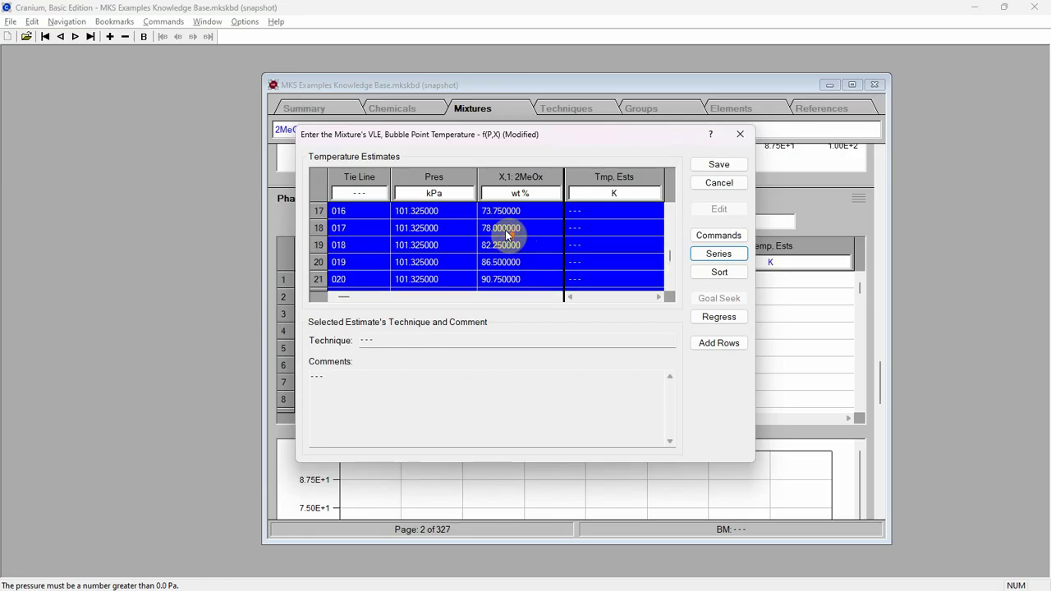
scroll(506, 237, "up", 4)
scroll(506, 236, "up", 1)
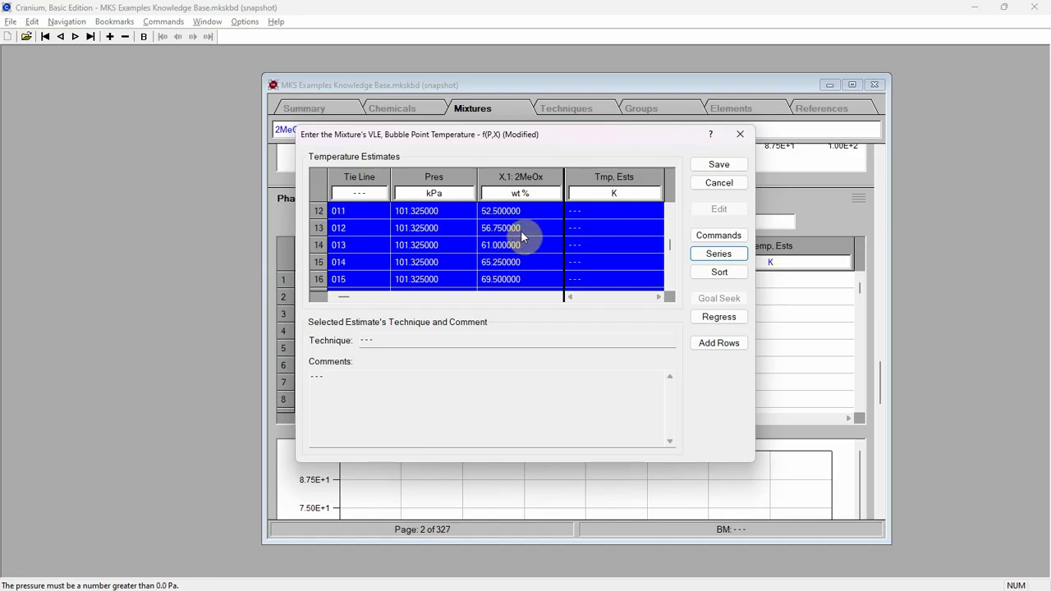
left_click(707, 167)
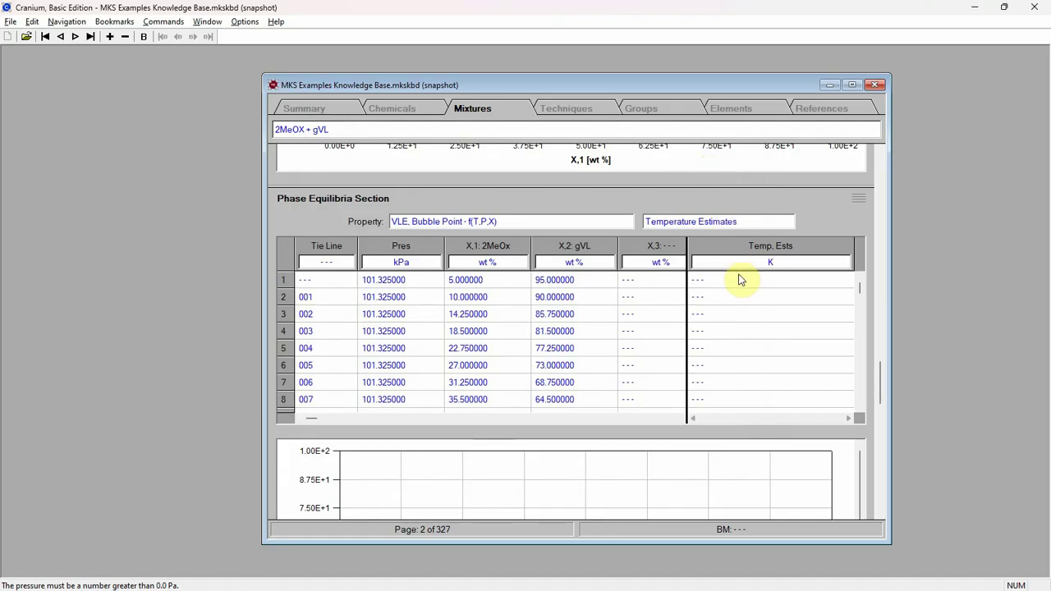
Compute and save bubble point temperature estimates for all tie lines, starting at 438.874998 K for 5 wt% 2MeOx.
right_click(751, 329)
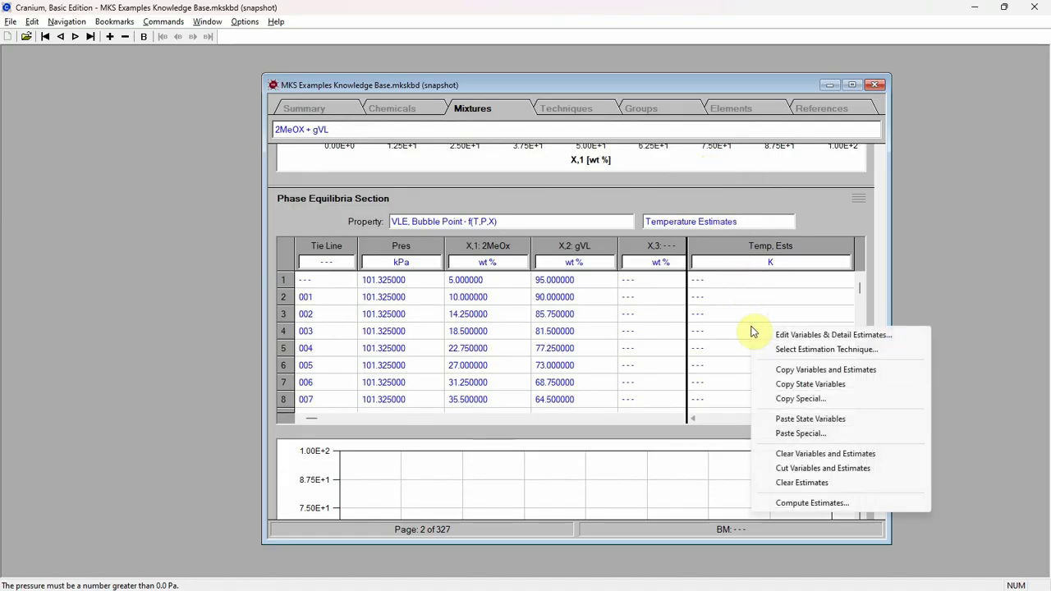
left_click(796, 503)
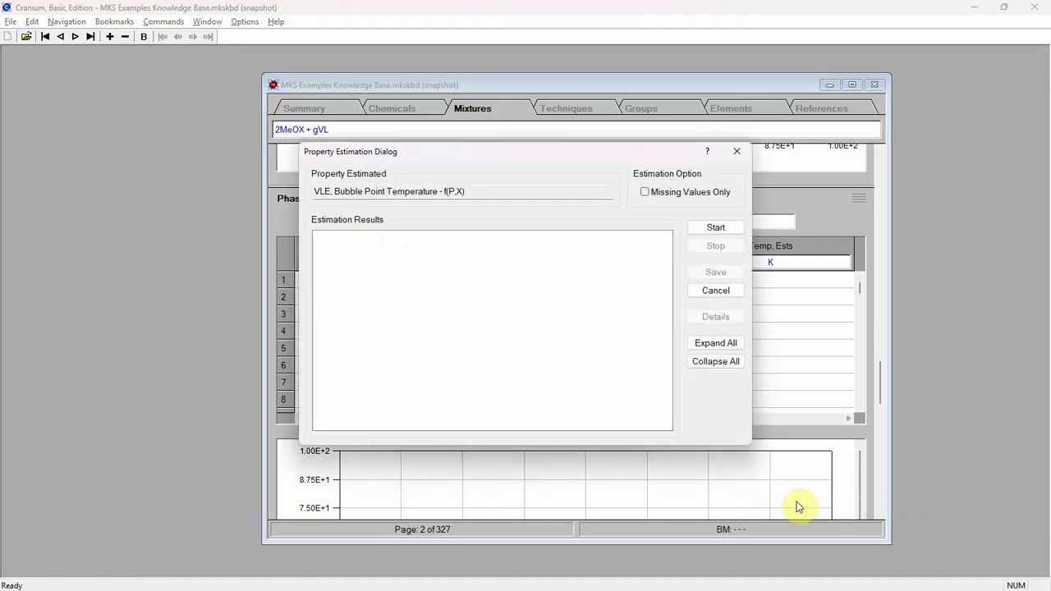
left_click(708, 231)
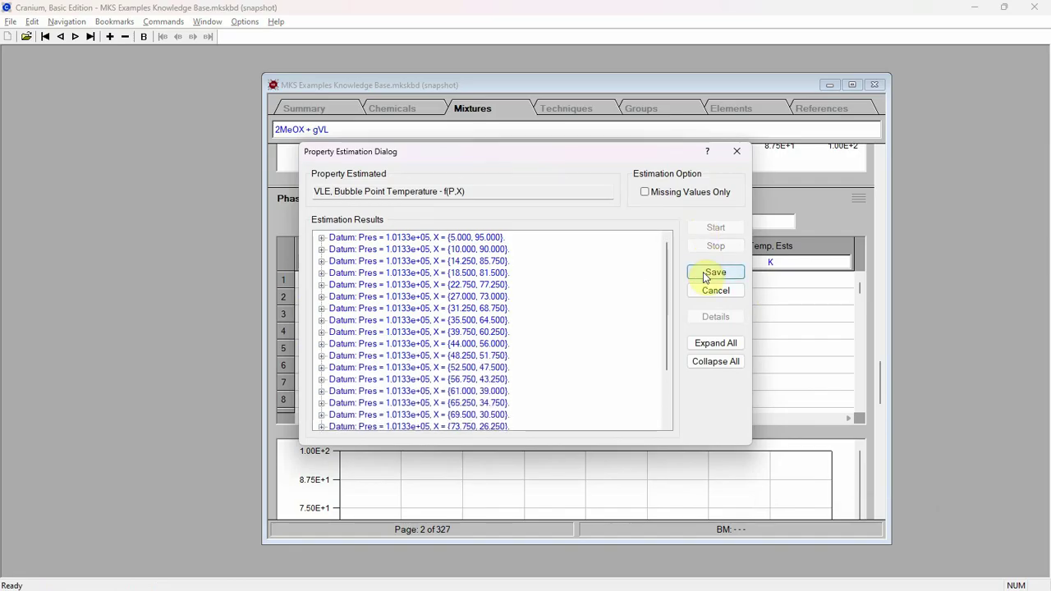
left_click(704, 274)
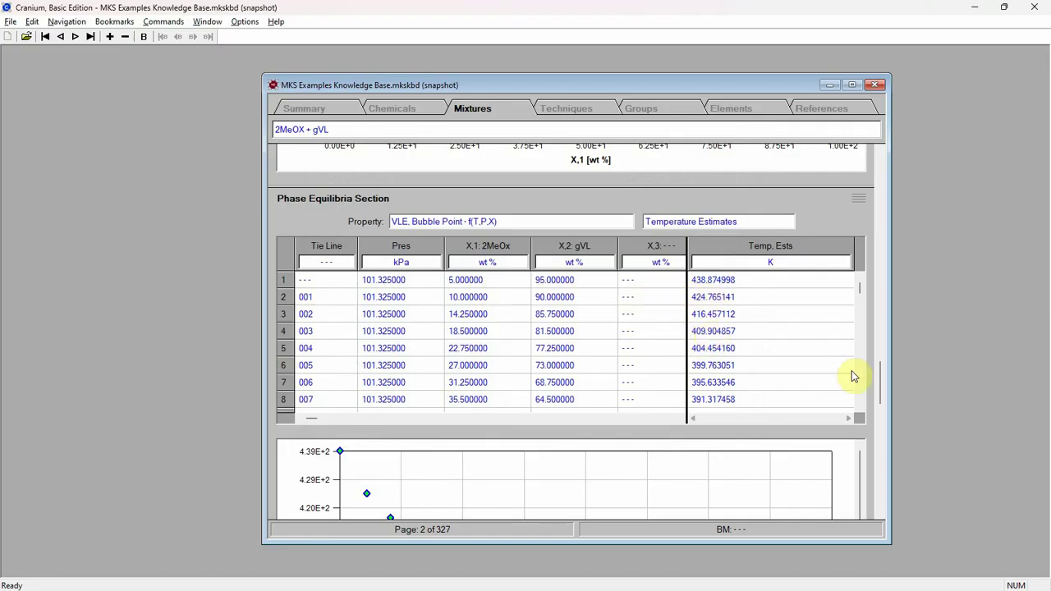
Copy the tie lines' pressures and compositions as state variables.
mouse_move(885, 375)
left_mouse_down()
mouse_move(880, 387)
mouse_move(893, 399)
mouse_move(882, 386)
left_mouse_up()
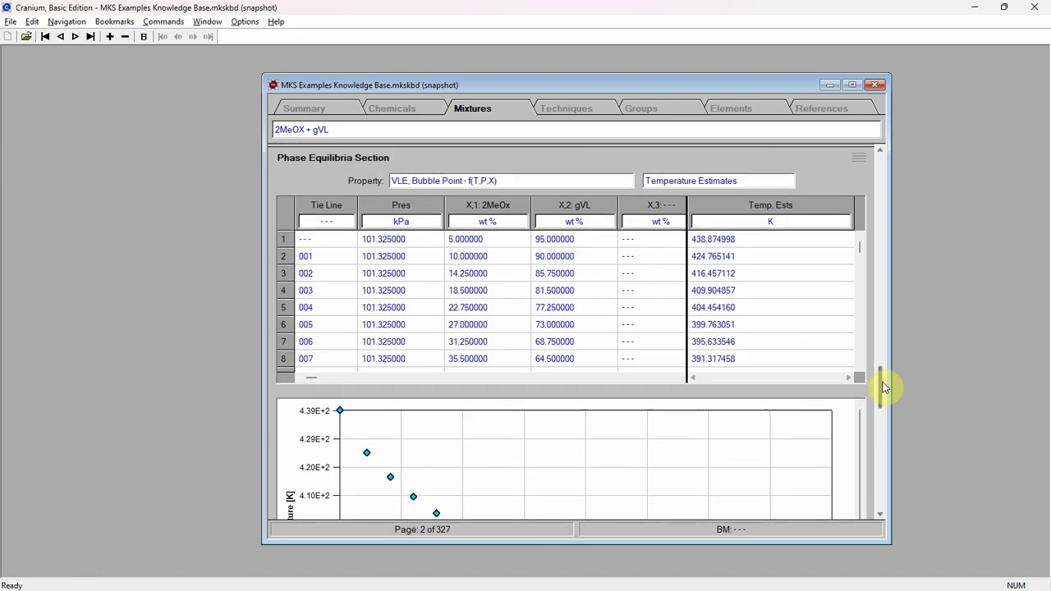
right_click(541, 287)
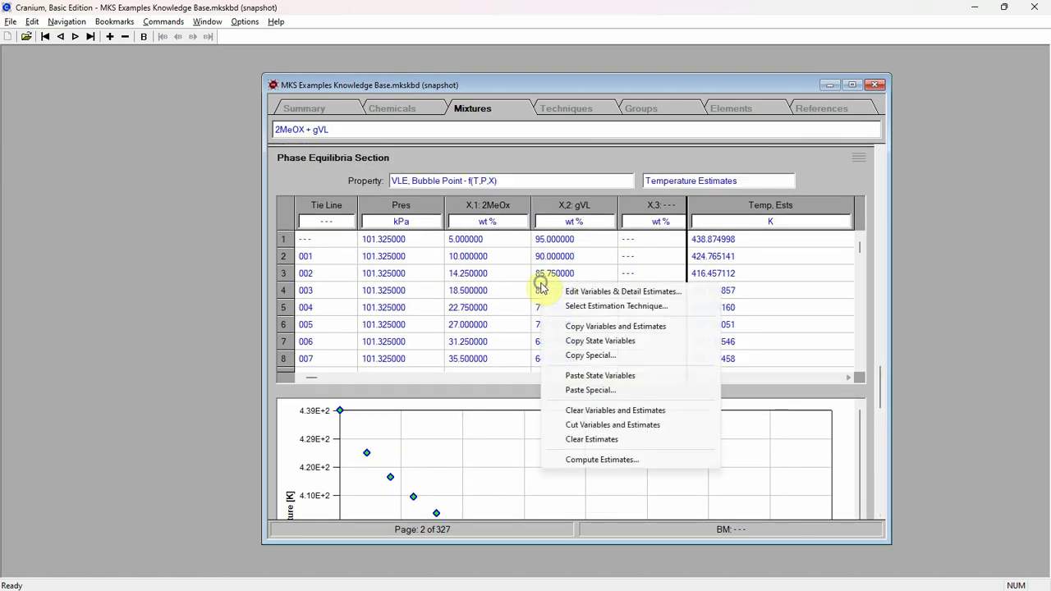
left_click(587, 340)
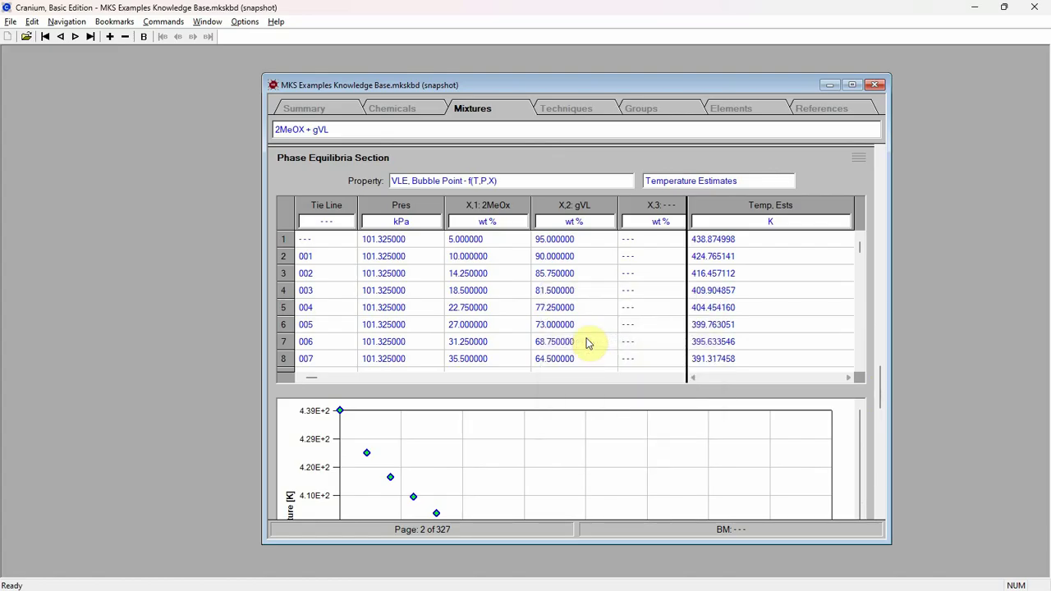
Switch the Phase Equilibria property to VLE, Dew Point - f(T,P,X) temperature estimates.
left_click(601, 181)
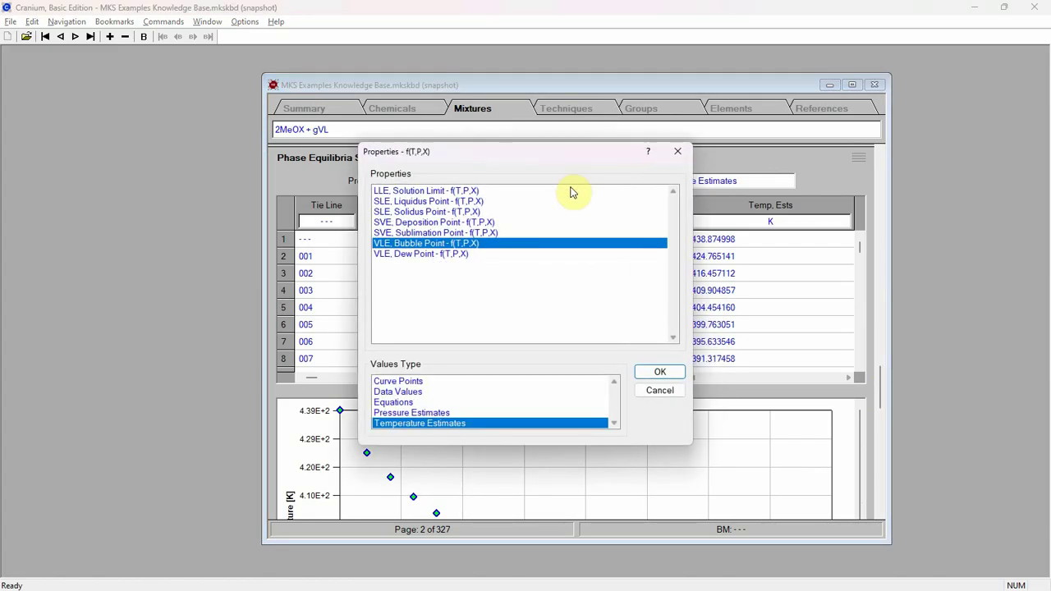
left_click(454, 255)
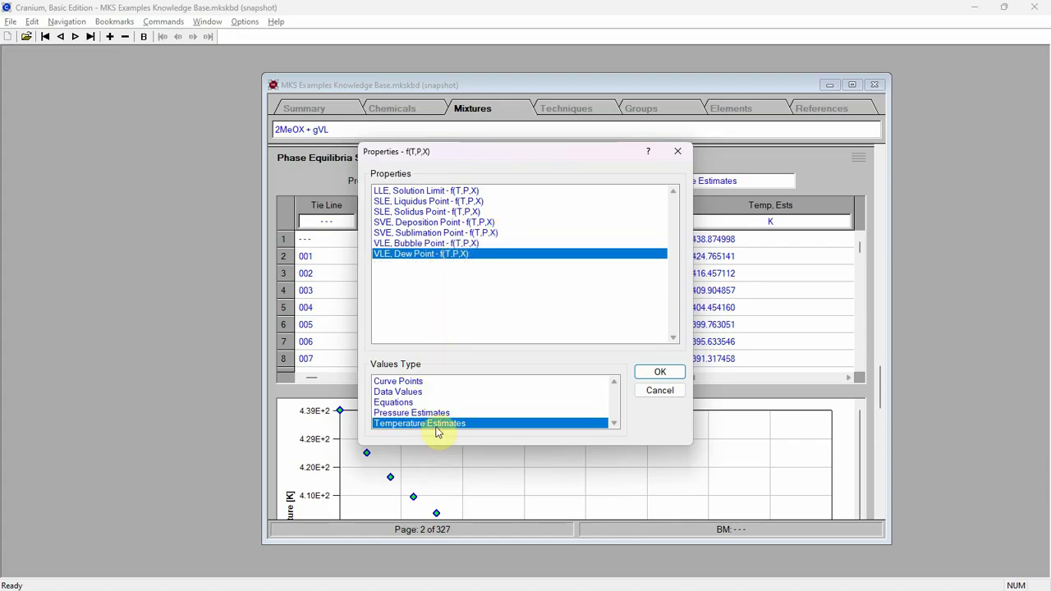
left_click(662, 375)
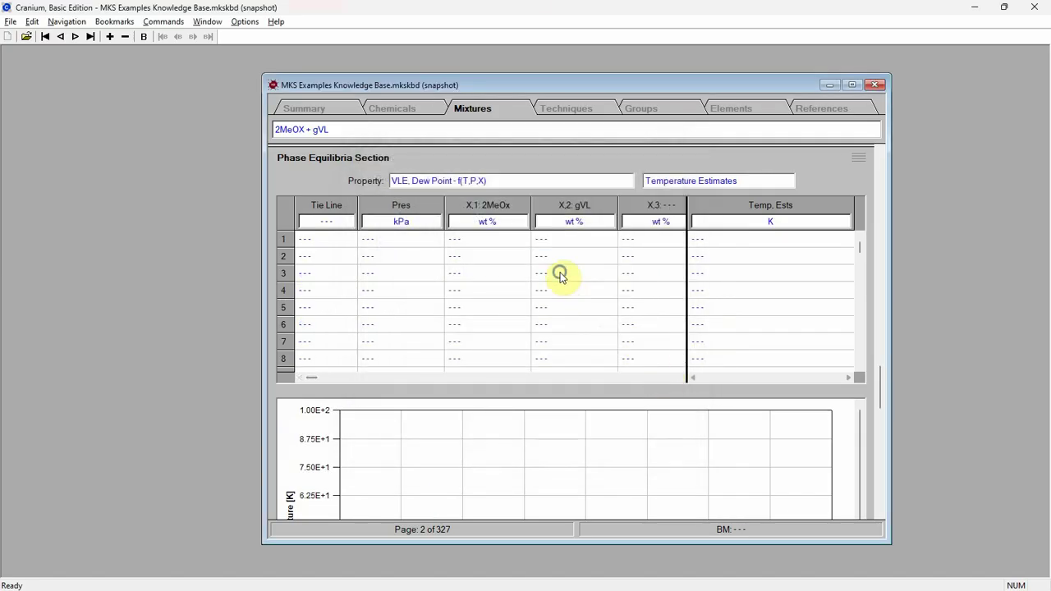
Paste the copied tie lines into the dew point table, then compute and save estimates starting at 463.940231 K.
right_click(562, 278)
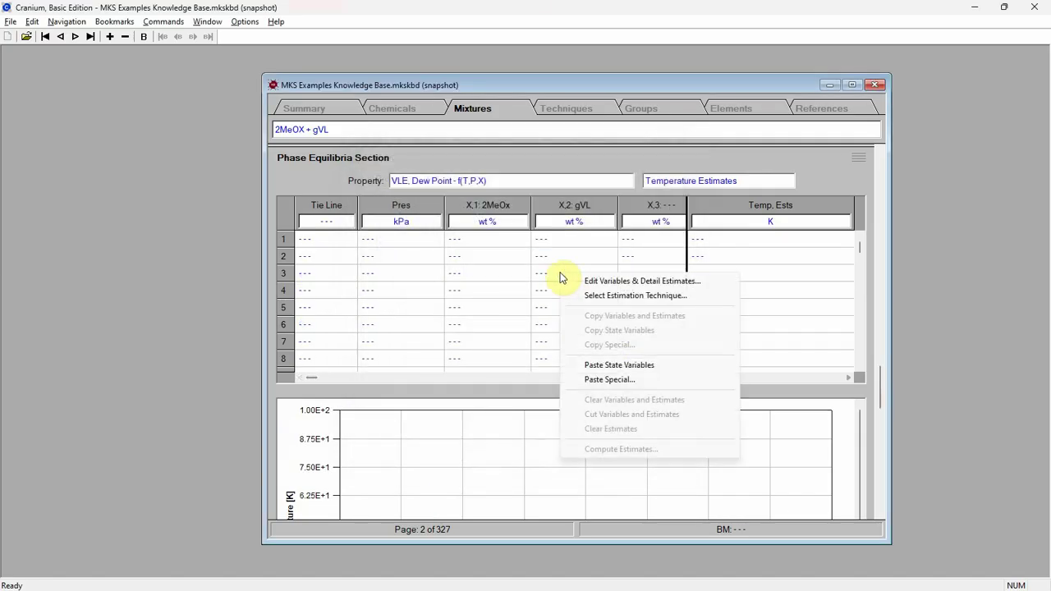
left_click(603, 366)
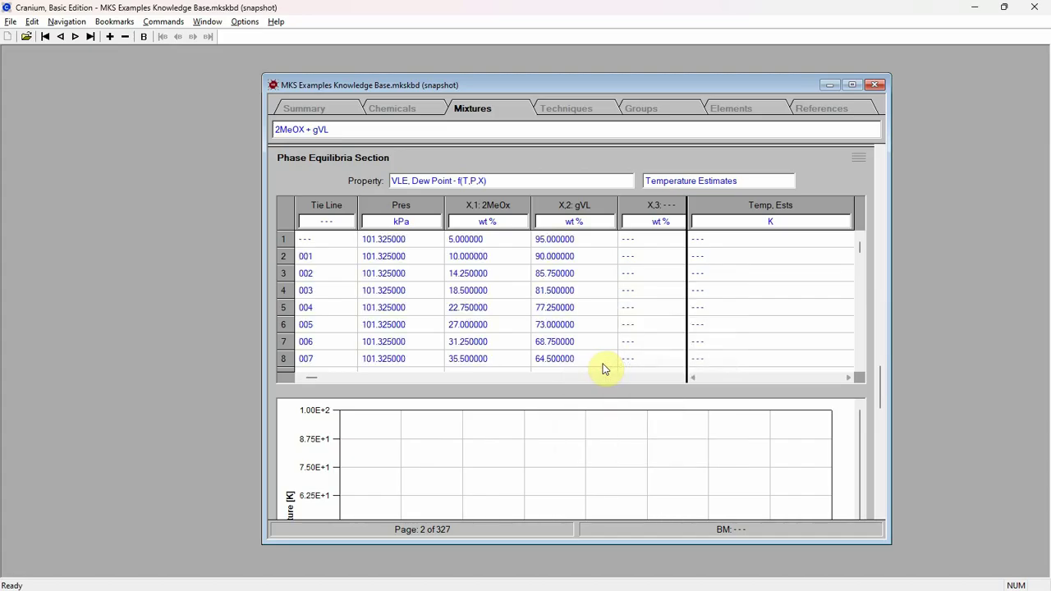
right_click(648, 309)
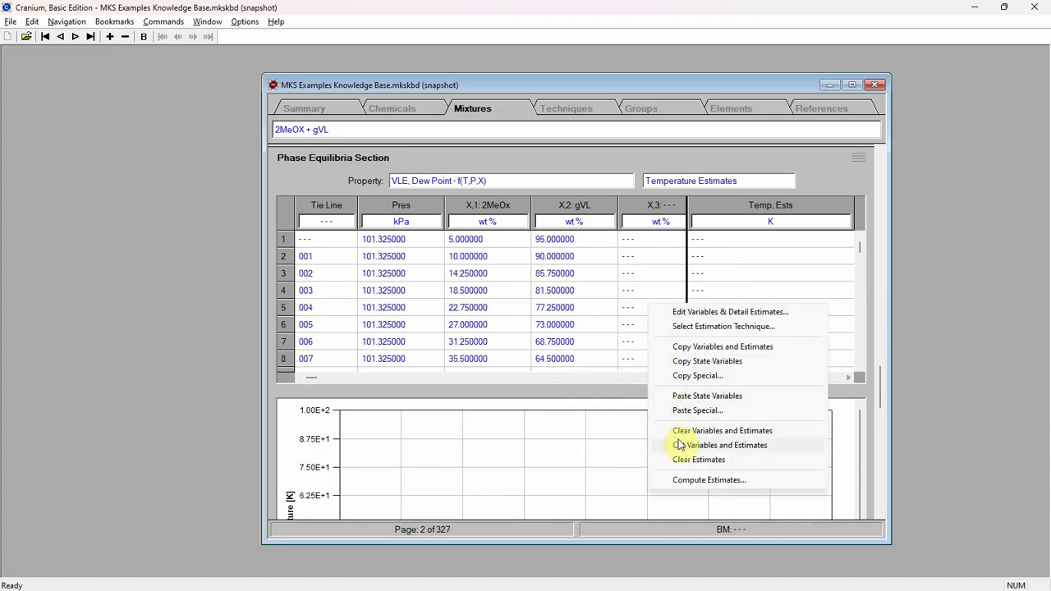
left_click(688, 480)
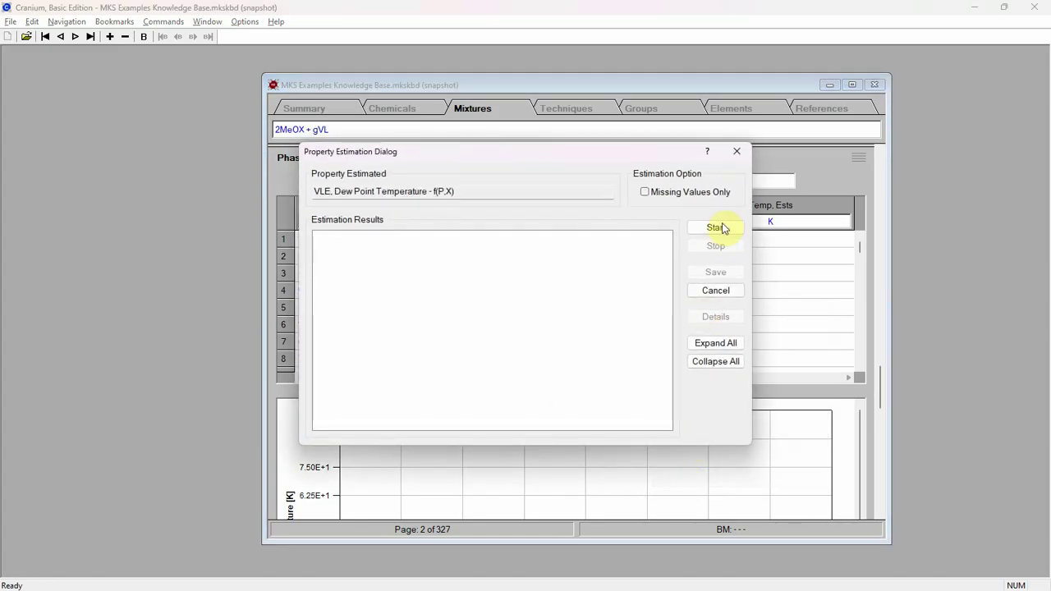
left_click(722, 229)
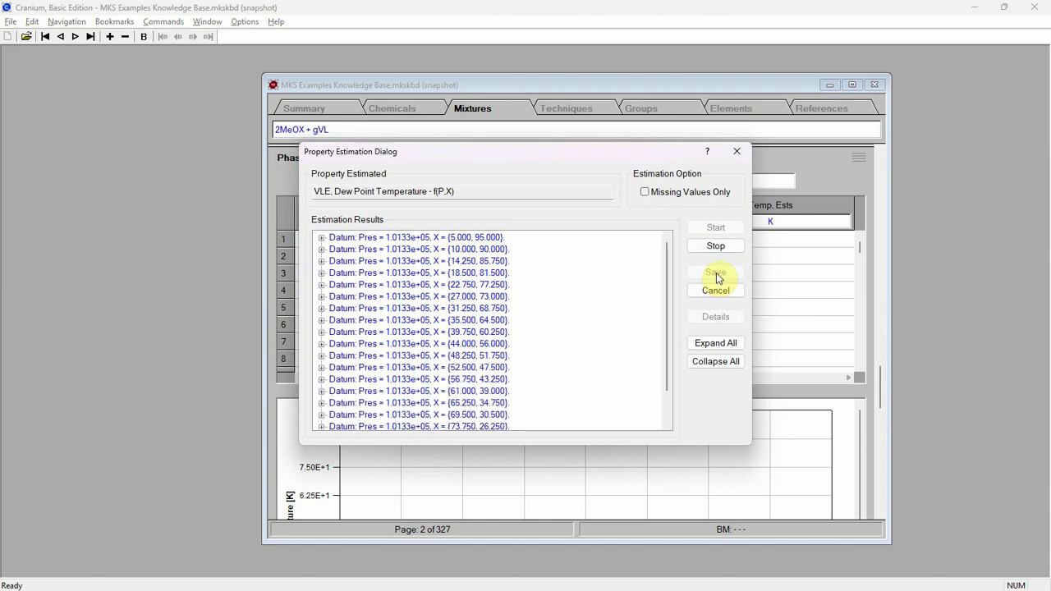
left_click(715, 272)
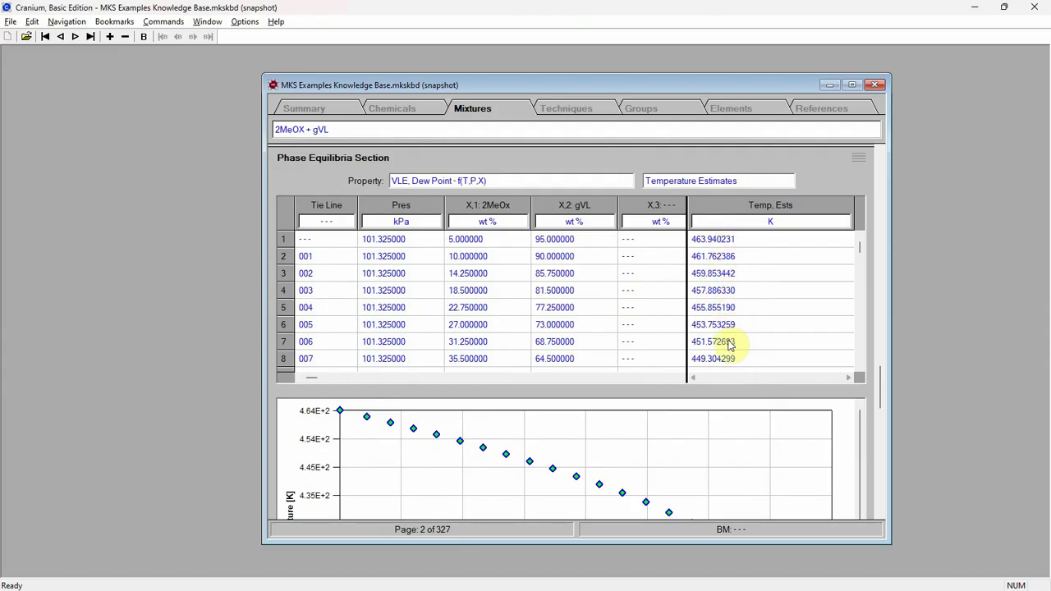
Add VLE, Bubble Point - f(T,P,X) to the graph's attributes so bubble and dew curves plot together.
left_click_drag(880, 380, 877, 404)
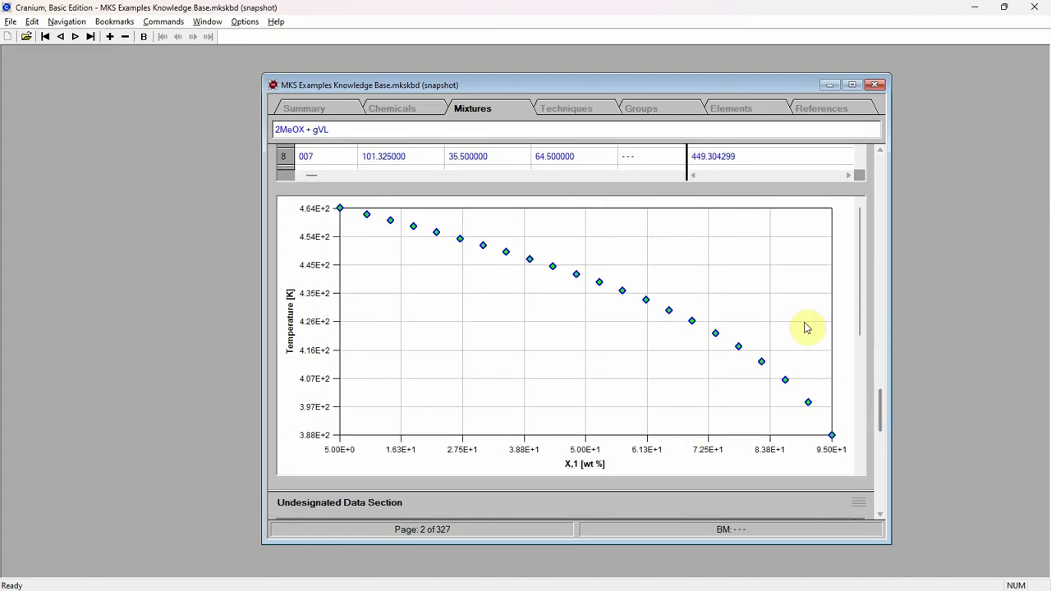
right_click(742, 283)
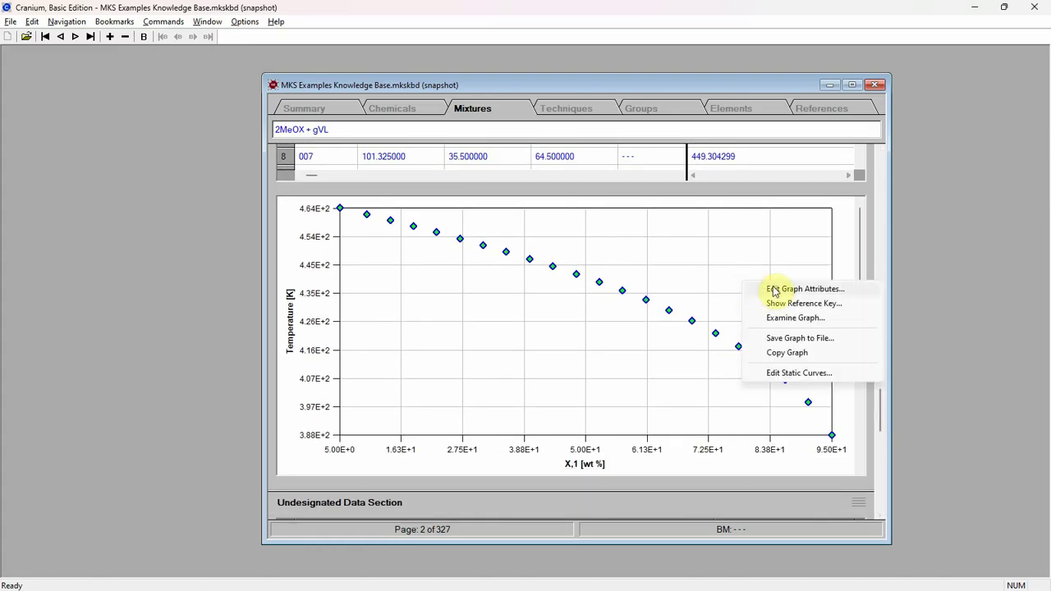
left_click(776, 289)
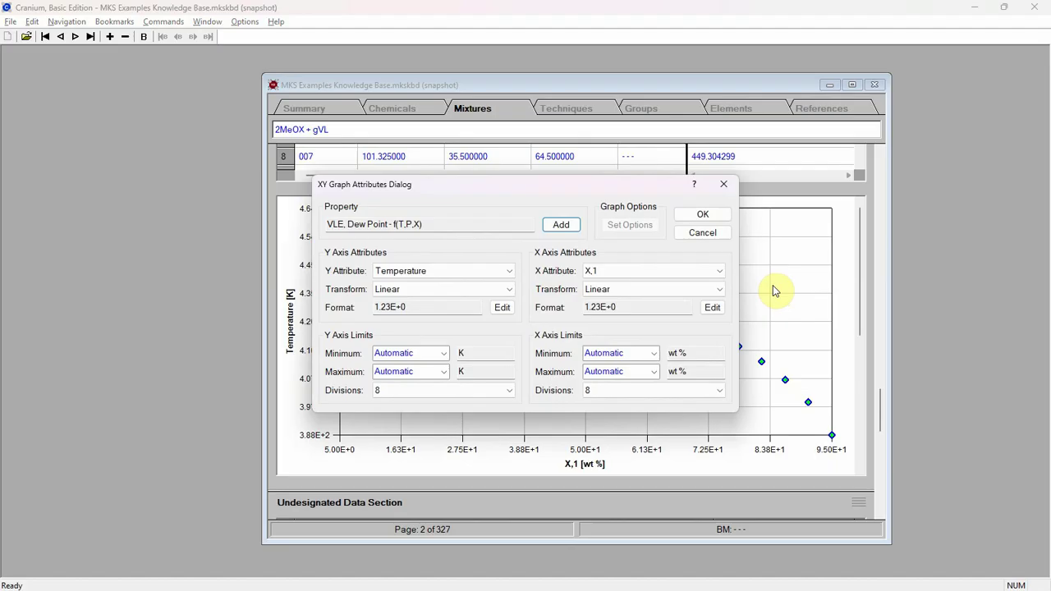
left_click(568, 227)
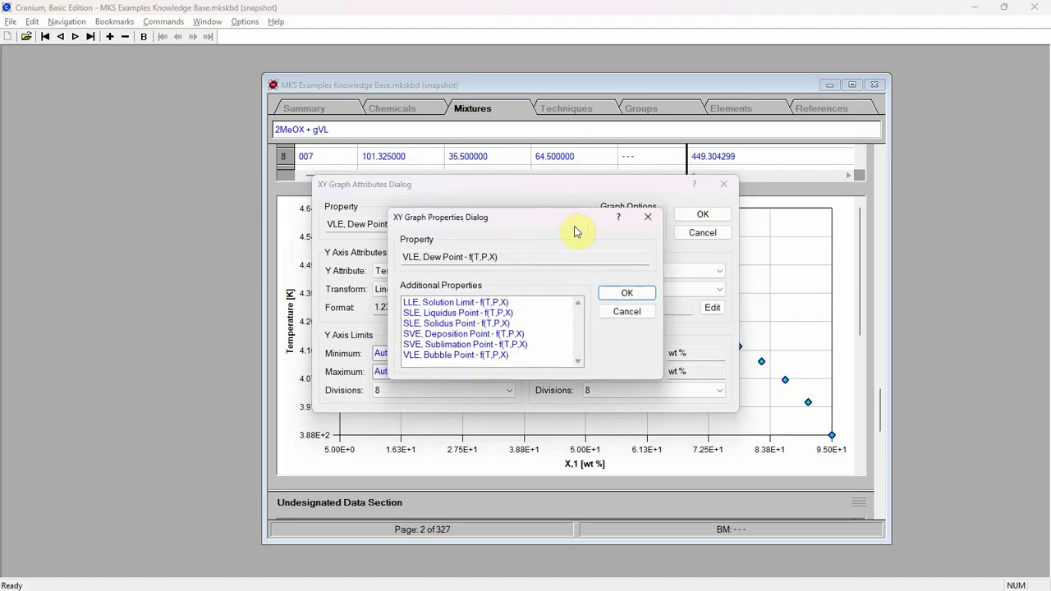
left_click(456, 355)
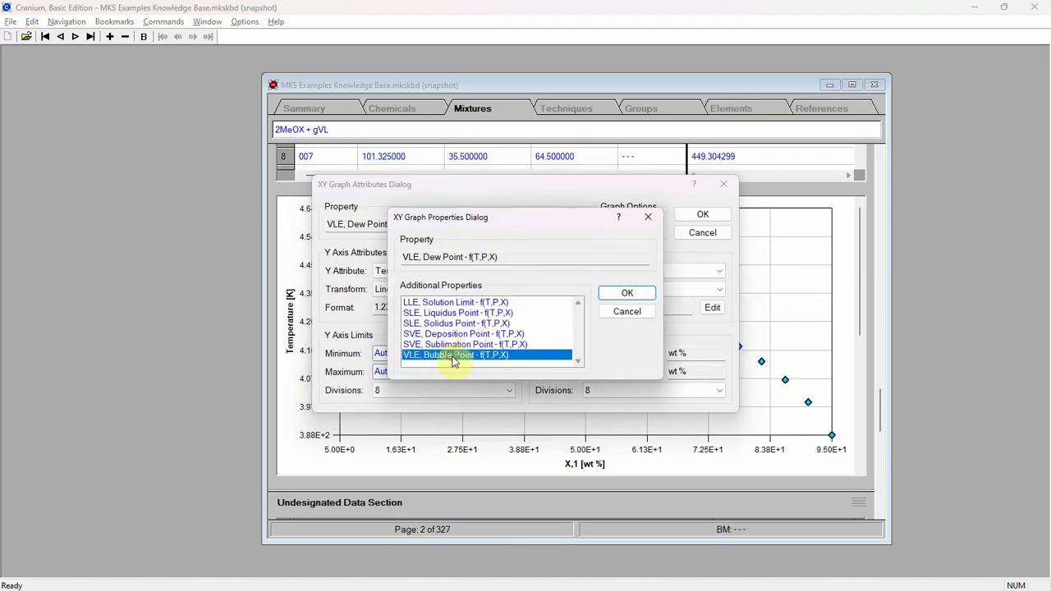
left_click(641, 296)
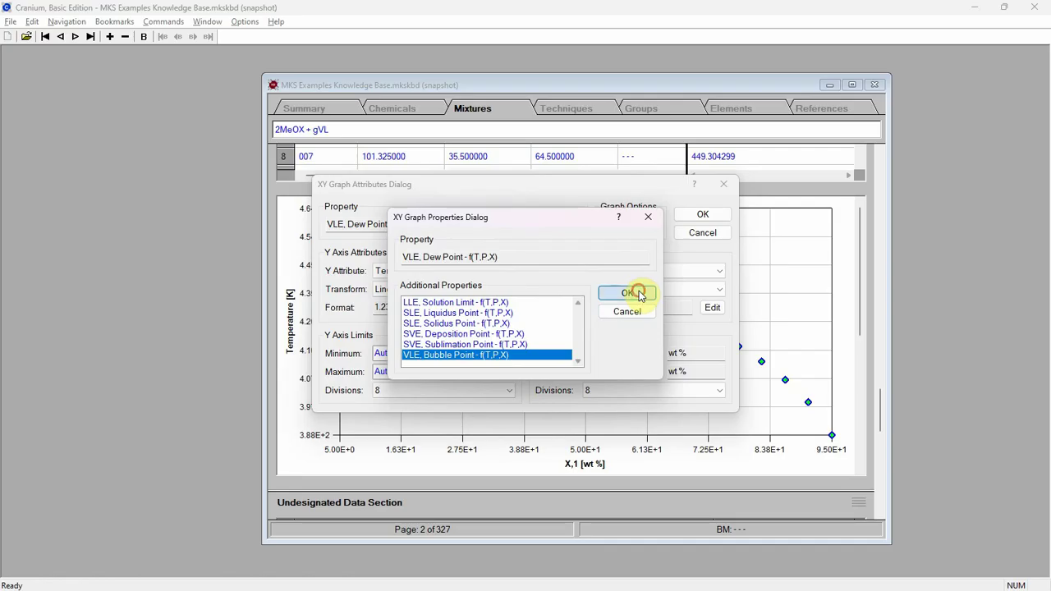
left_click(704, 214)
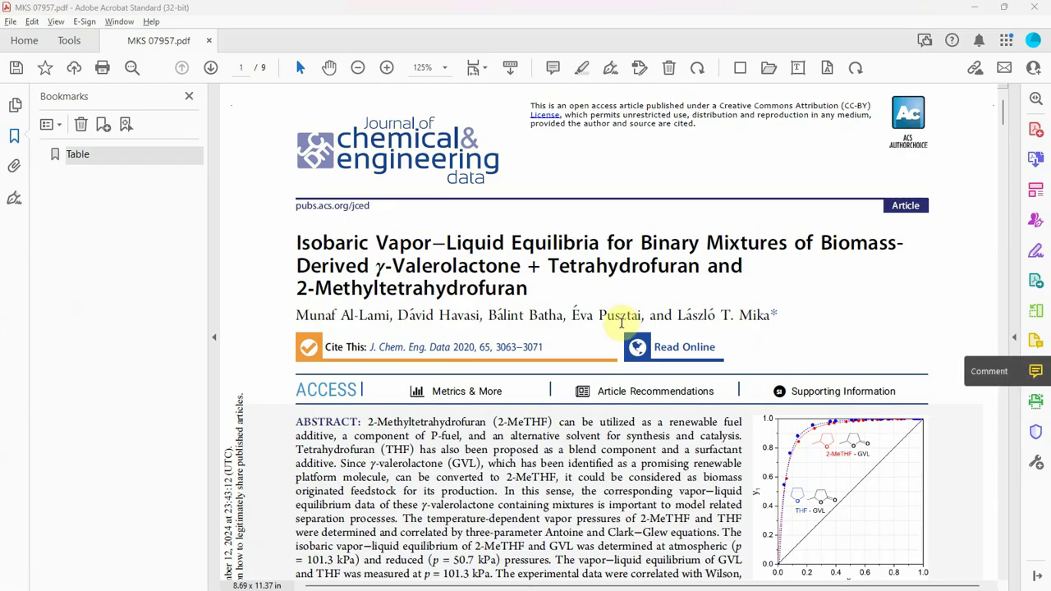
Jump to the article's Table 5 bookmark showing experimental VLE data at 101.3 kPa.
left_click(53, 156)
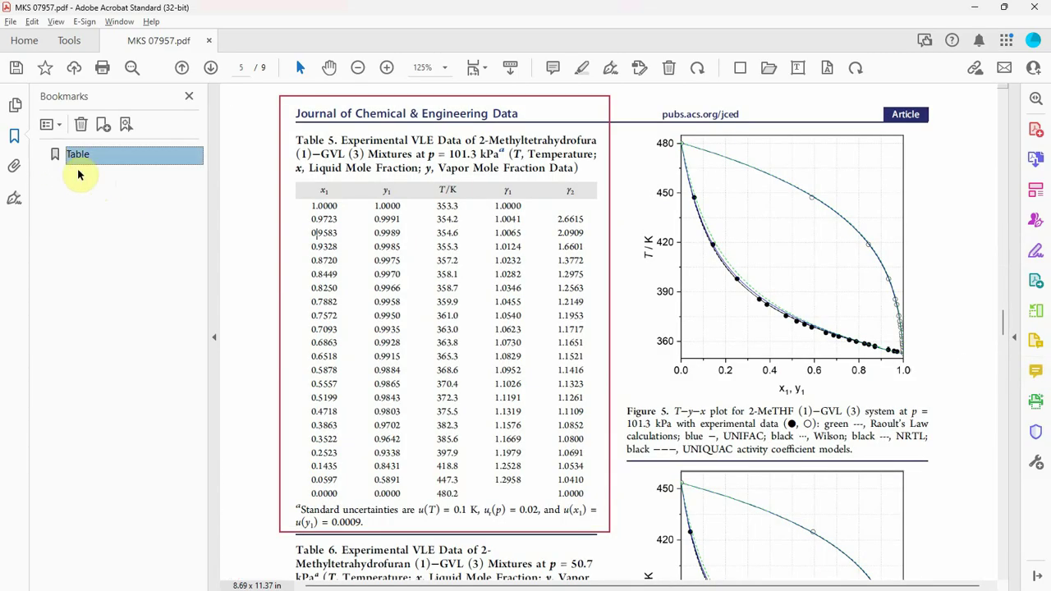